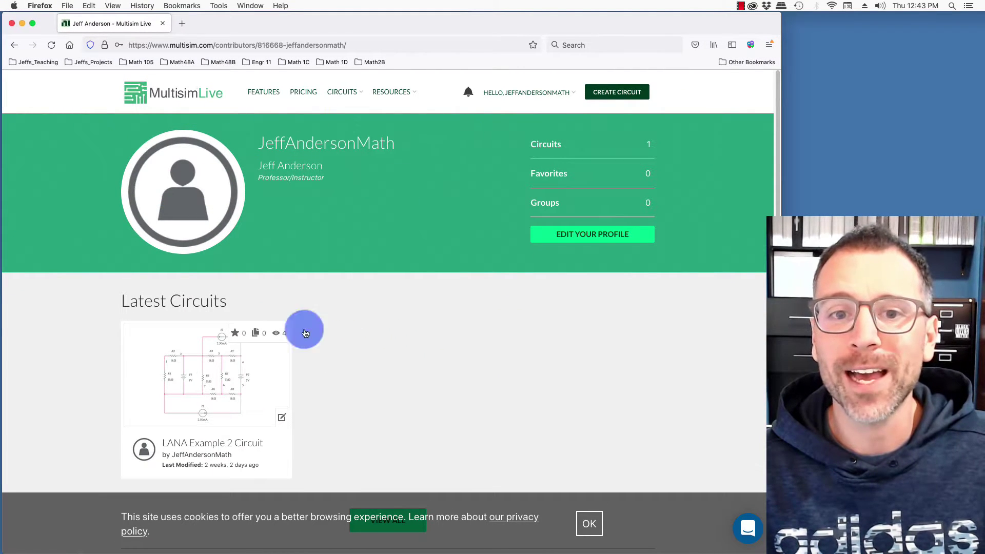
# Scroll down the profile page and create a new blank Untitled Circuit
pyautogui.scroll(-1, 181, 370)
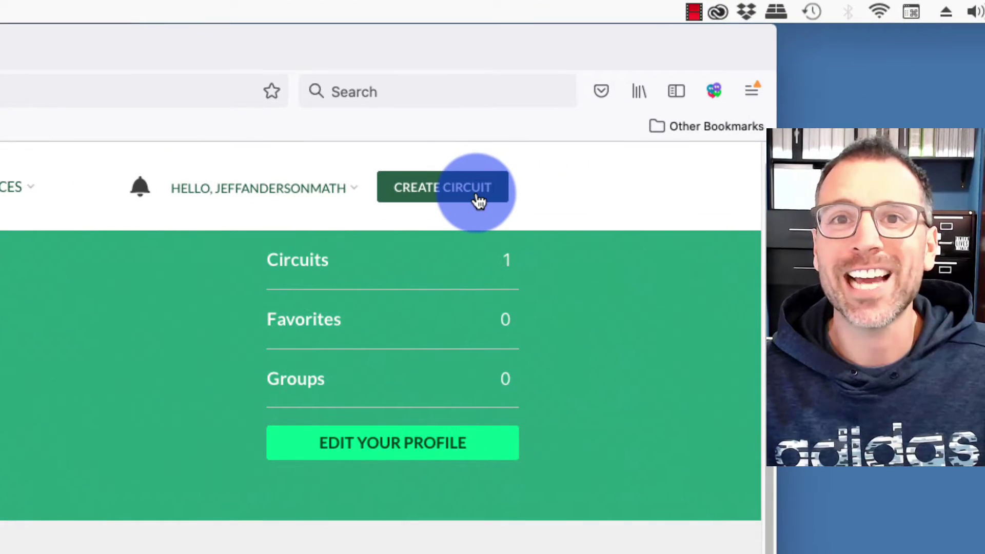
pyautogui.click(475, 196)
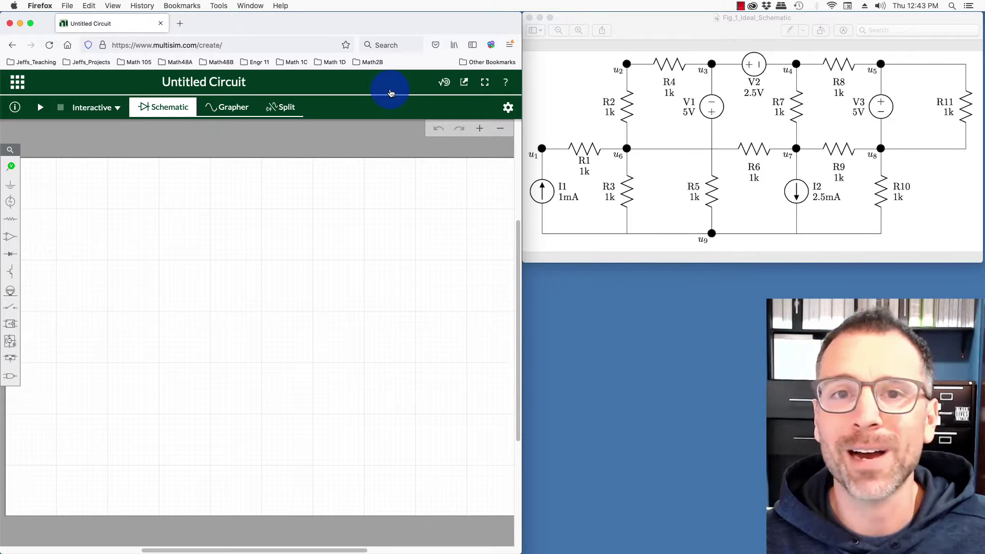
# Change the circuit title from Untitled Circuit to 'LANA Example 3'
pyautogui.click(209, 84)
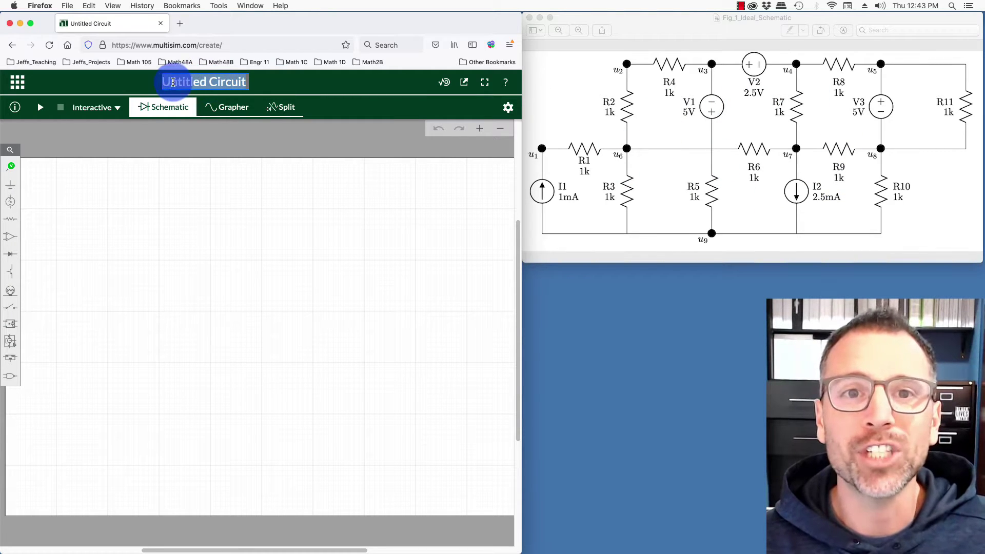
pyautogui.write('LAN')
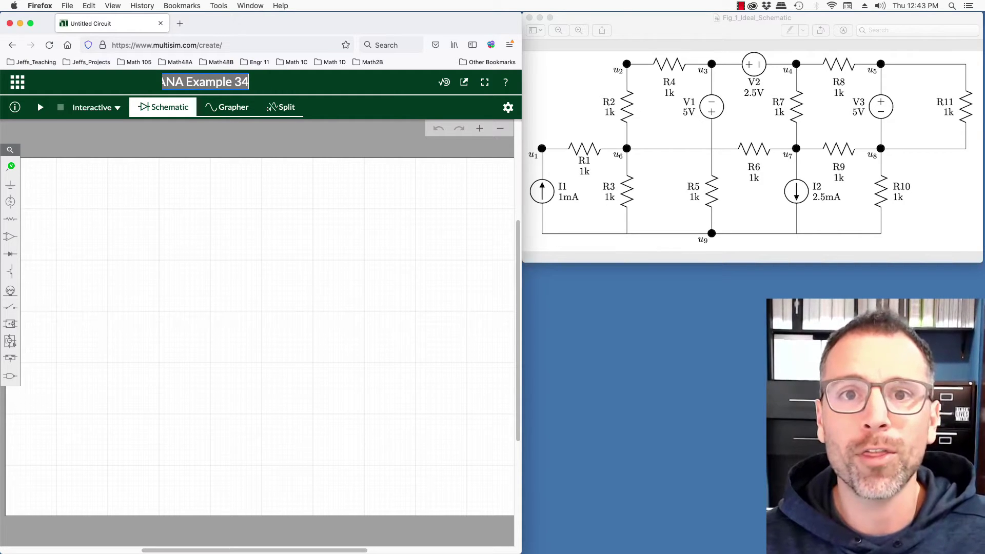
pyautogui.click(231, 176)
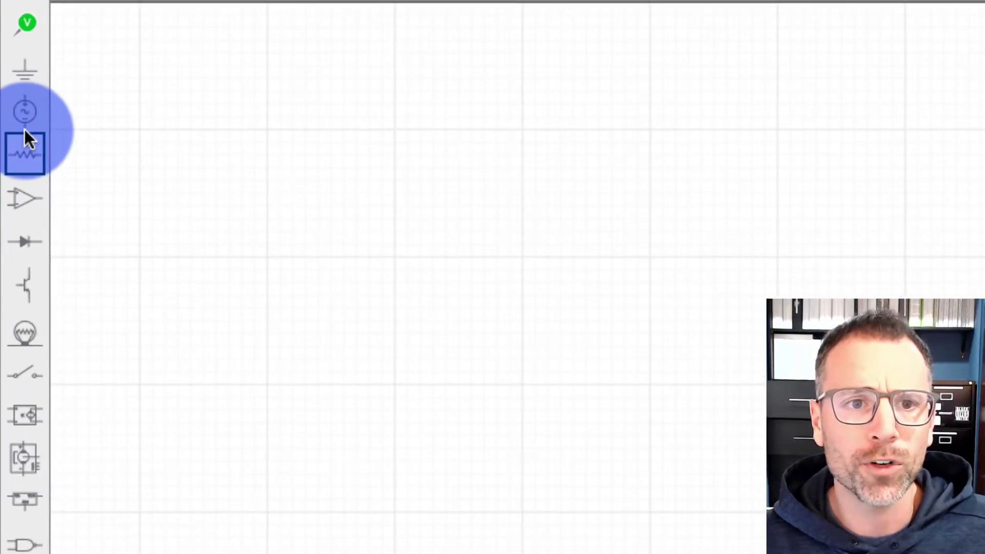
# Place a DC current source I1 on the schematic
pyautogui.click(25, 123)
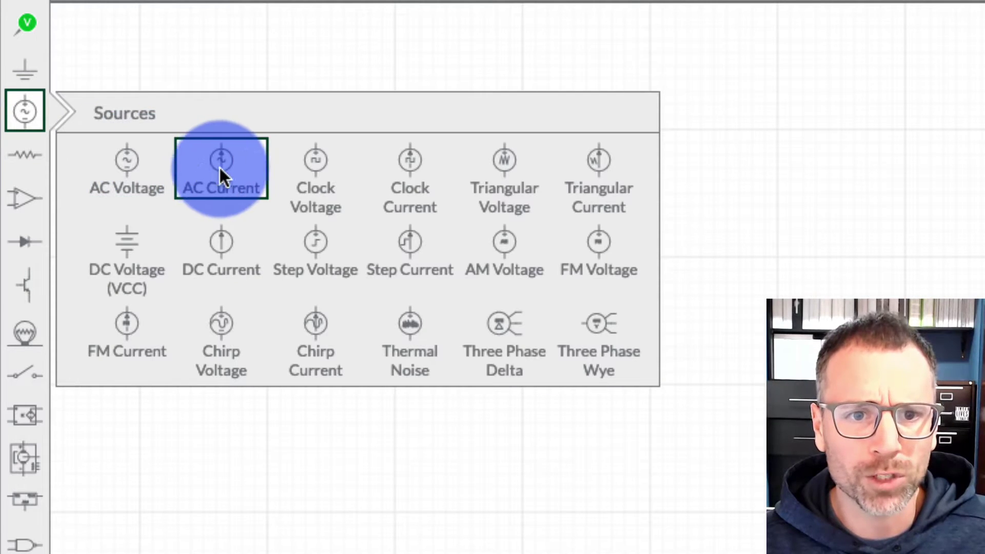
pyautogui.click(226, 246)
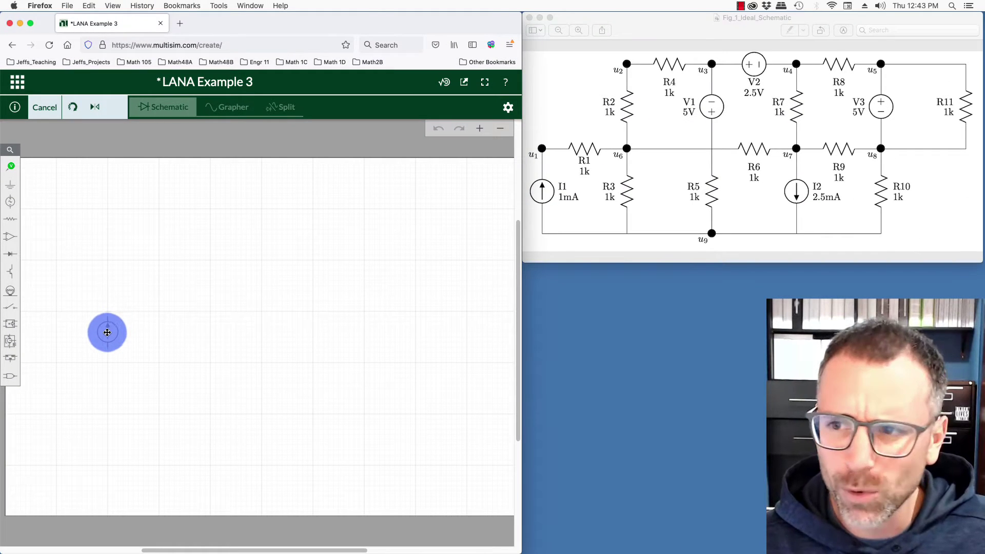
pyautogui.click(106, 338)
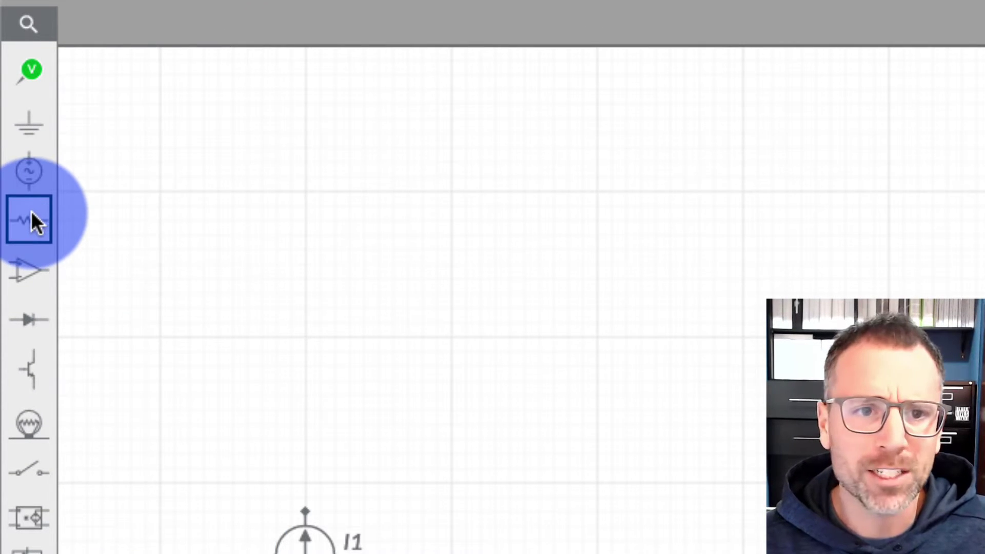
# Add a 1kΩ resistor R1 and position I1 just below it
pyautogui.click(32, 218)
pyautogui.click(175, 295)
pyautogui.moveTo(397, 426); pyautogui.dragTo(372, 407)
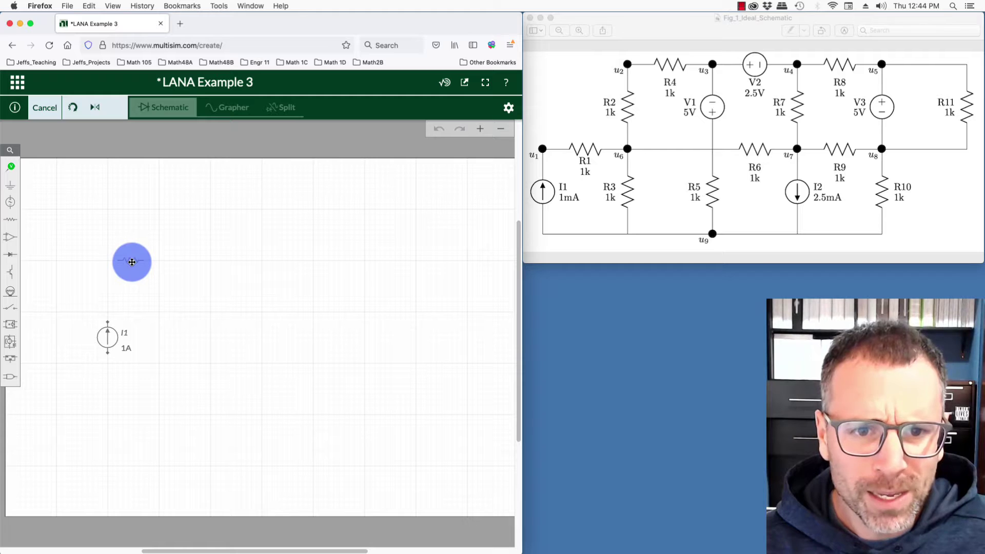
pyautogui.moveTo(132, 261); pyautogui.dragTo(132, 261)
pyautogui.moveTo(107, 337); pyautogui.dragTo(107, 307)
pyautogui.moveTo(141, 265); pyautogui.dragTo(134, 260)
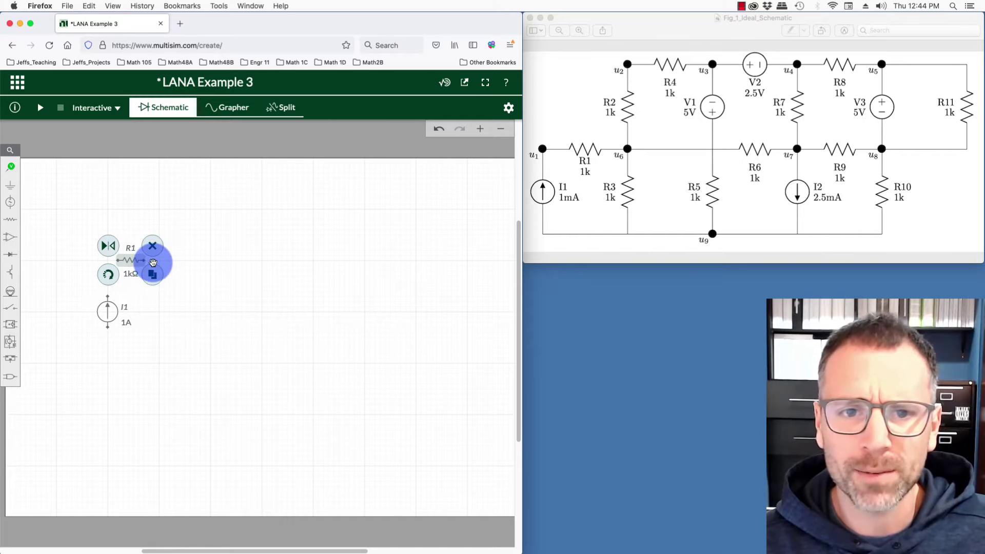
# Place and delete a test resistor, then cancel placing another resistor
pyautogui.click(137, 310)
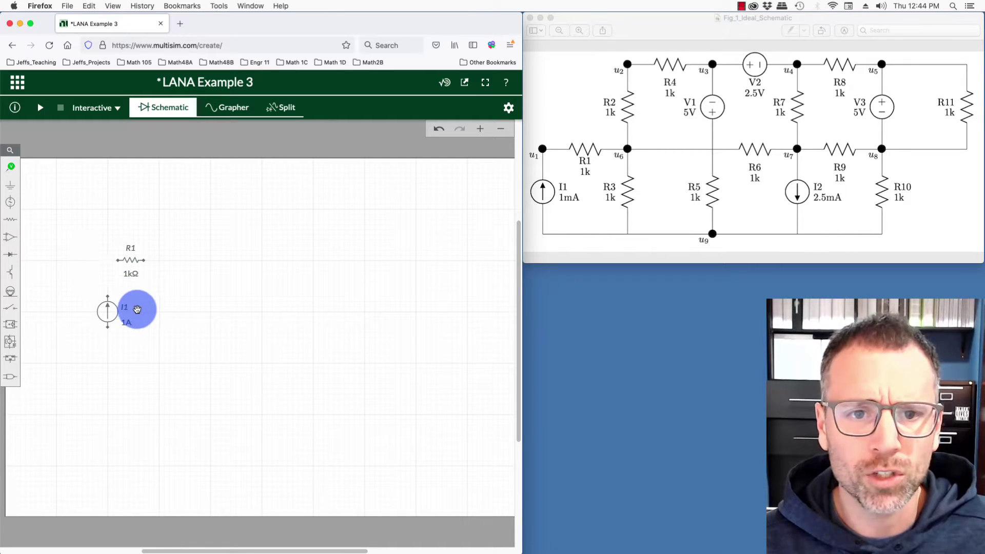
pyautogui.click(10, 219)
pyautogui.click(54, 240)
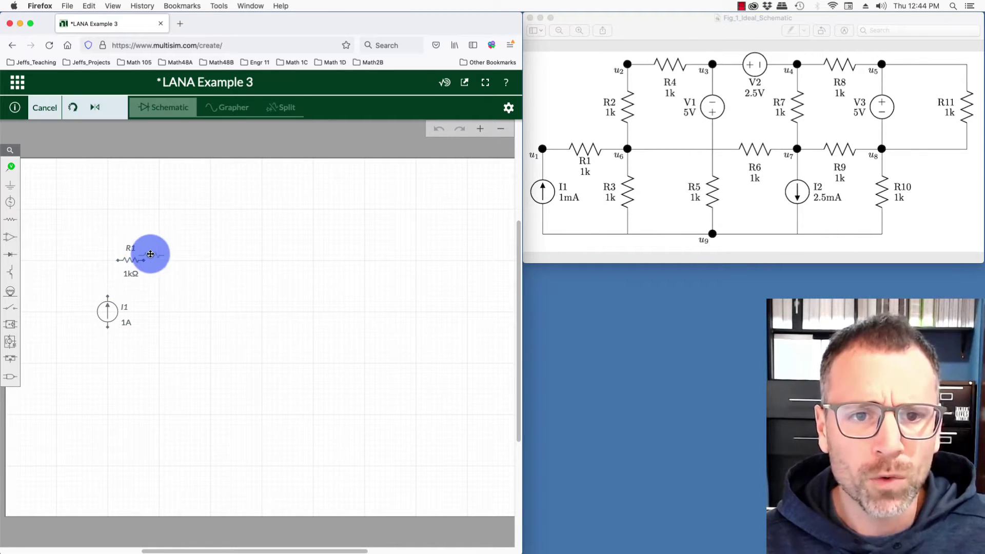
pyautogui.click(158, 258)
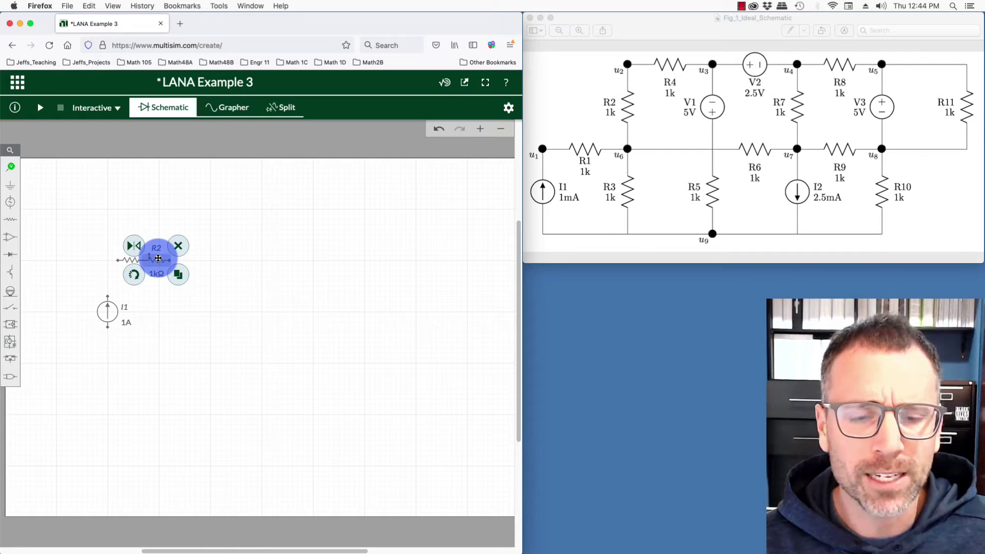
pyautogui.click(177, 247)
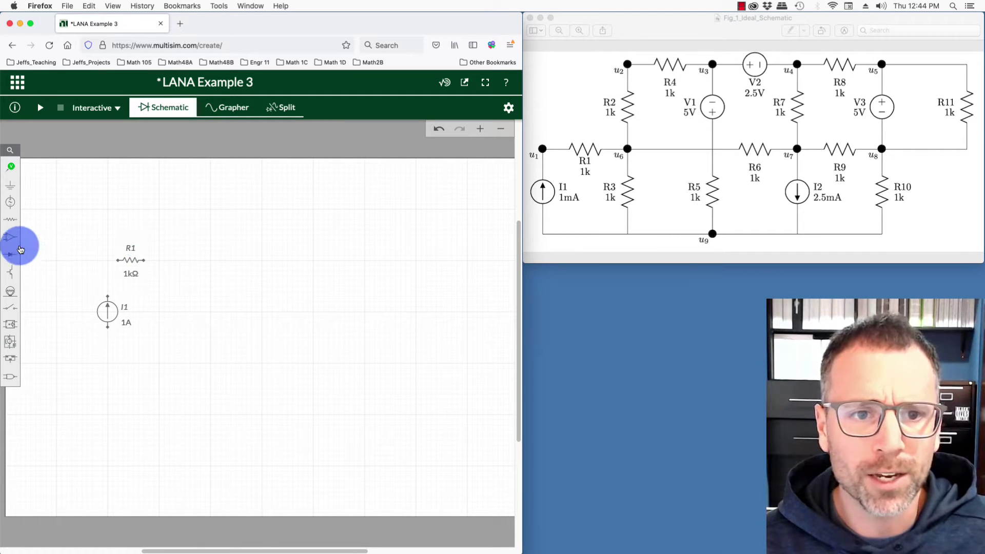
pyautogui.click(10, 221)
pyautogui.click(53, 238)
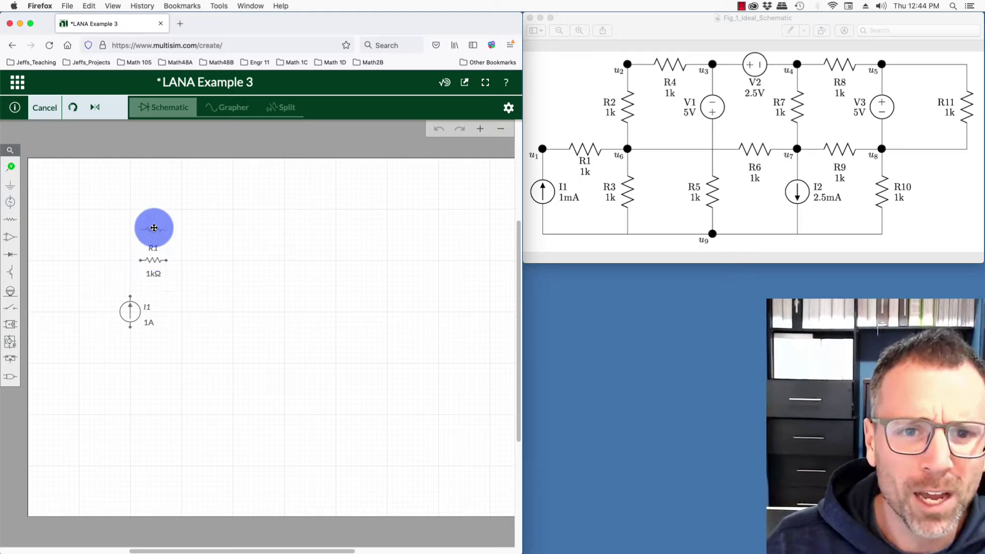
pyautogui.press('Escape')
# Drag I1 further down and reposition R1 directly above it
pyautogui.click(142, 315)
pyautogui.moveTo(135, 313); pyautogui.dragTo(136, 388)
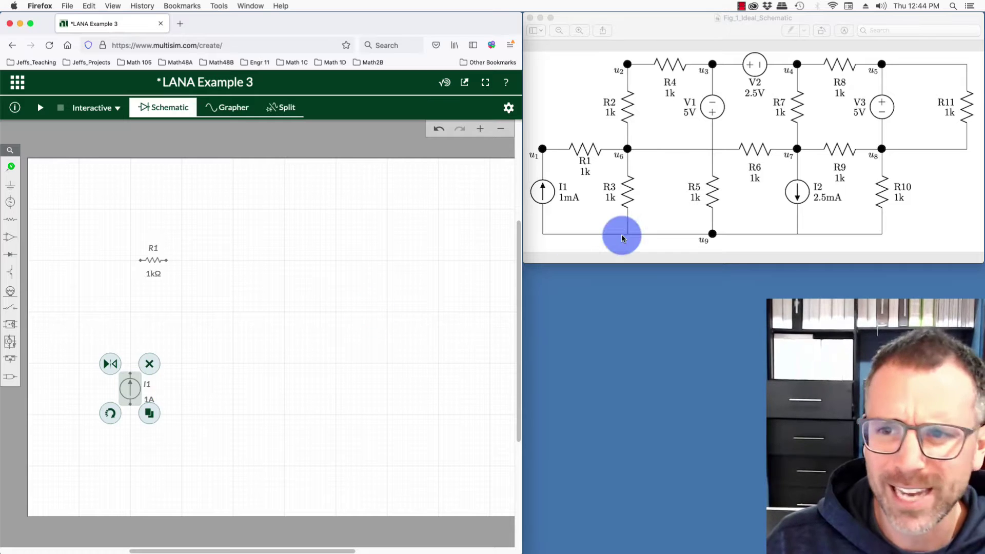
pyautogui.click(135, 391)
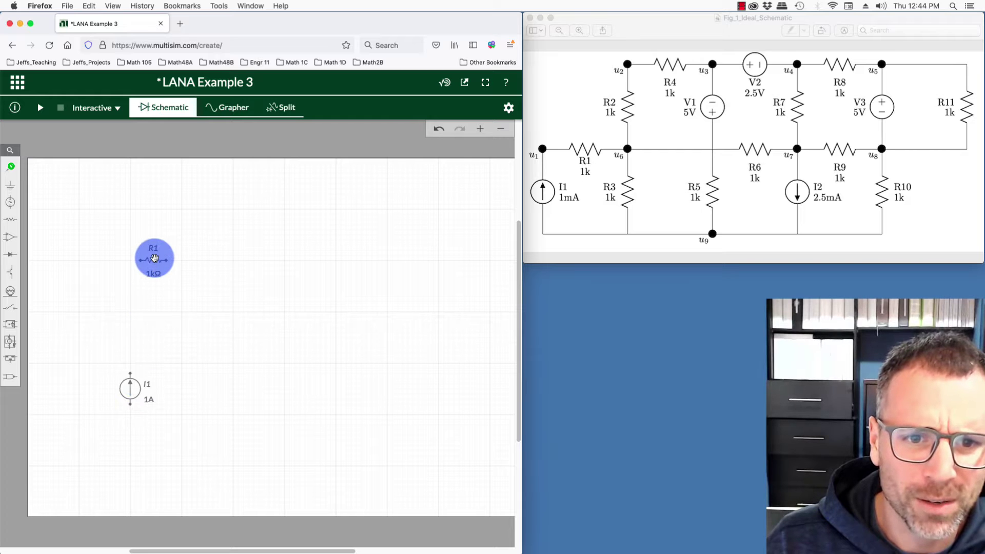
pyautogui.moveTo(154, 259); pyautogui.dragTo(149, 325)
# Draw wire 1 from I1's top terminal to R1's left pin
pyautogui.click(238, 441)
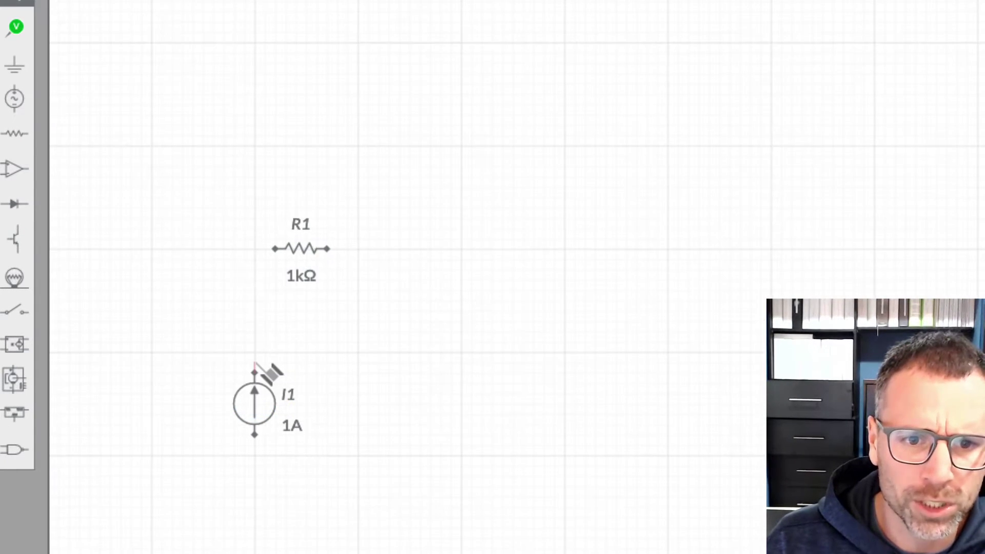
pyautogui.moveTo(254, 368); pyautogui.dragTo(271, 465)
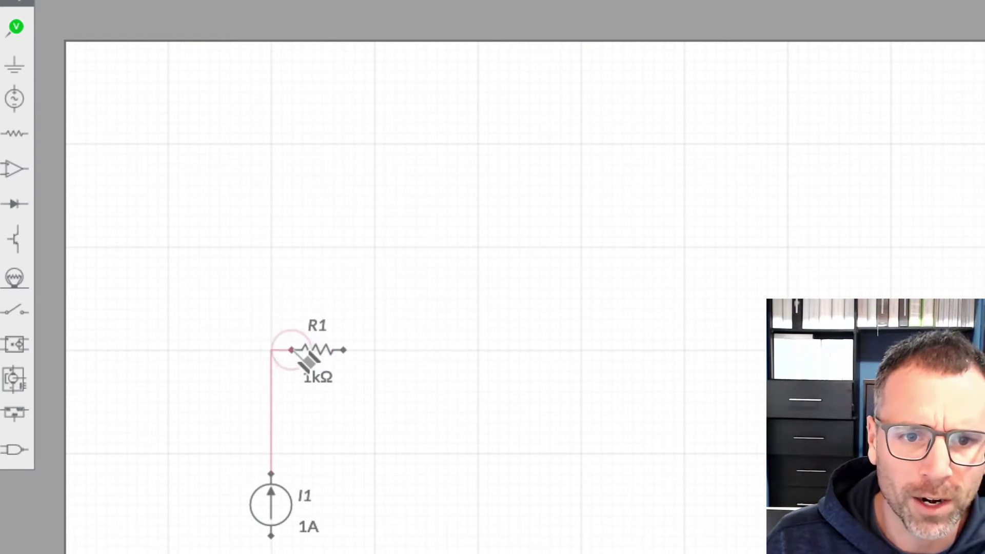
pyautogui.click(296, 352)
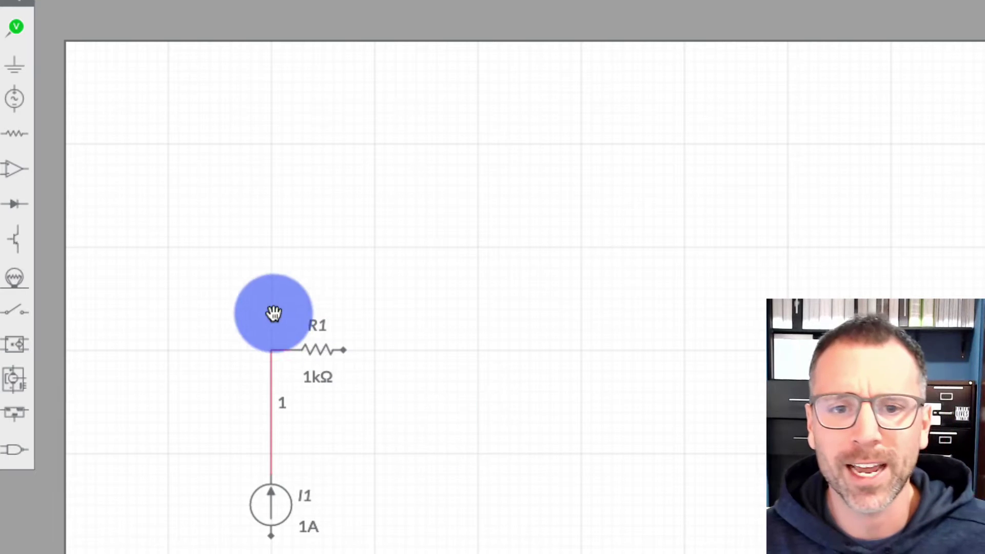
# Place a 1kΩ resistor R2 standing vertically above R1's right end
pyautogui.click(28, 121)
pyautogui.click(97, 180)
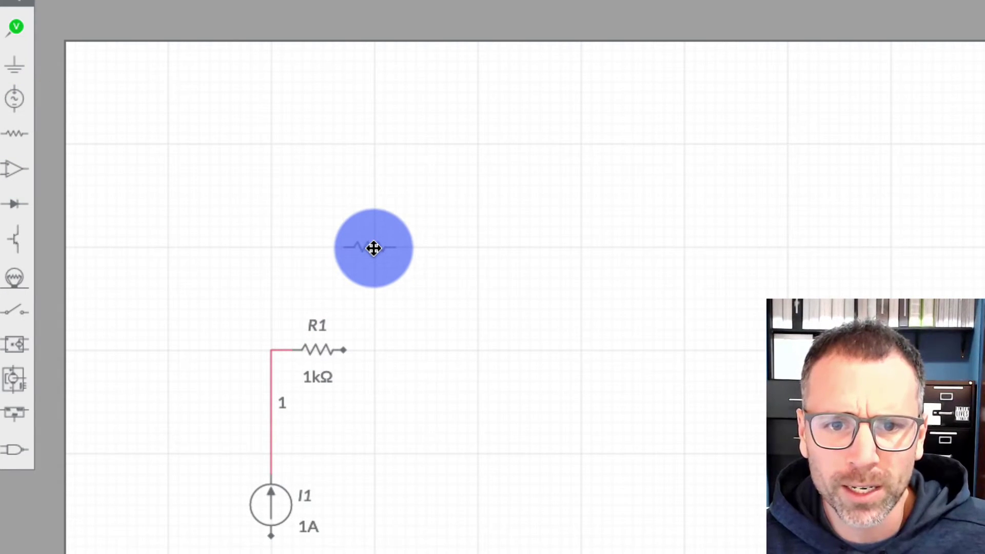
pyautogui.click(374, 248)
pyautogui.click(323, 278)
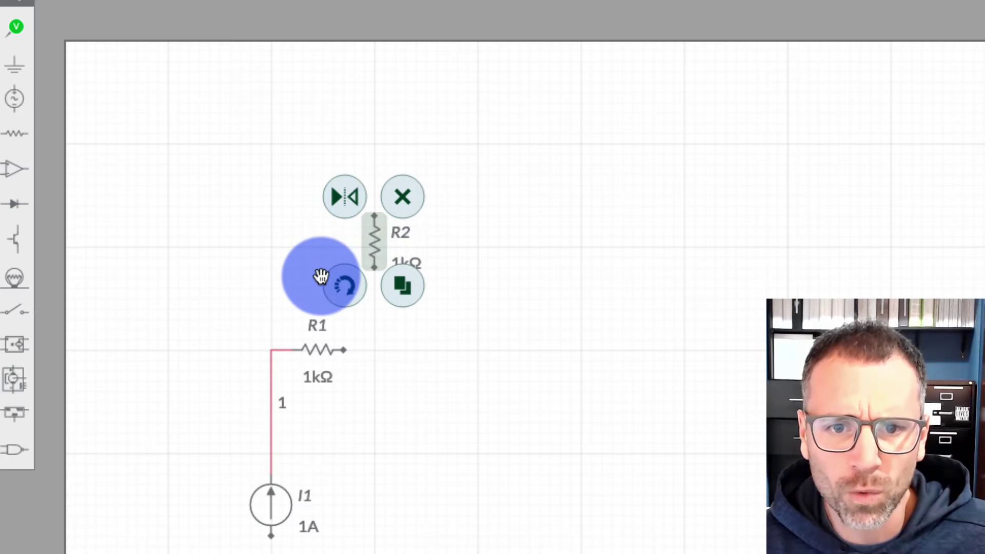
pyautogui.moveTo(388, 253)
pyautogui.mouseDown()
pyautogui.moveTo(376, 248)
pyautogui.moveTo(377, 260)
pyautogui.mouseUp()
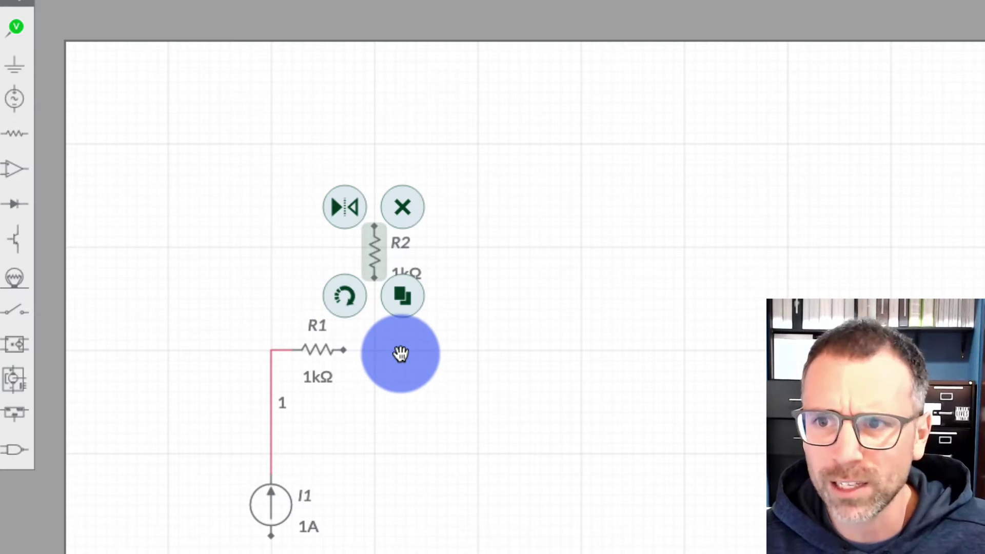
pyautogui.click(400, 354)
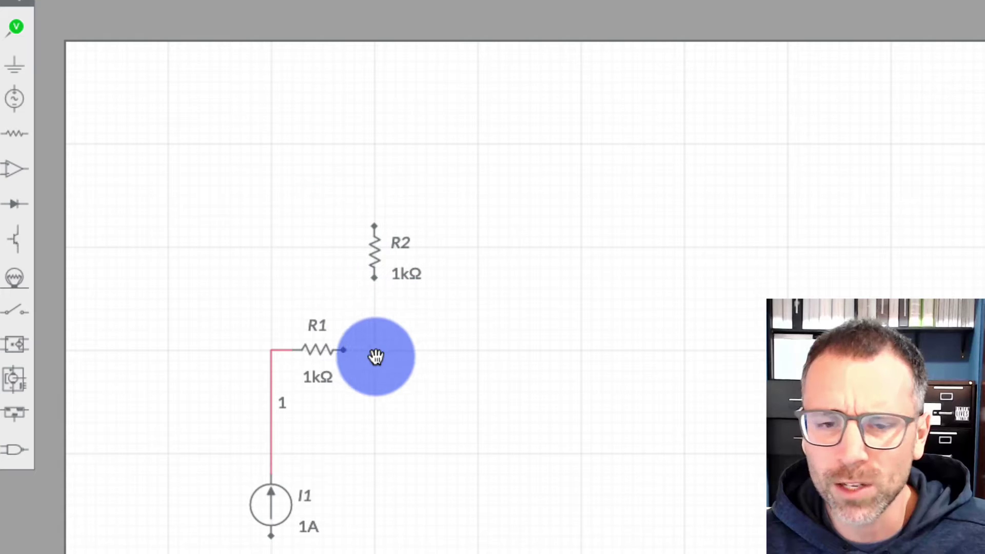
# Wire R1's right terminal to R2's bottom terminal
pyautogui.click(339, 353)
pyautogui.moveTo(342, 351); pyautogui.dragTo(372, 364)
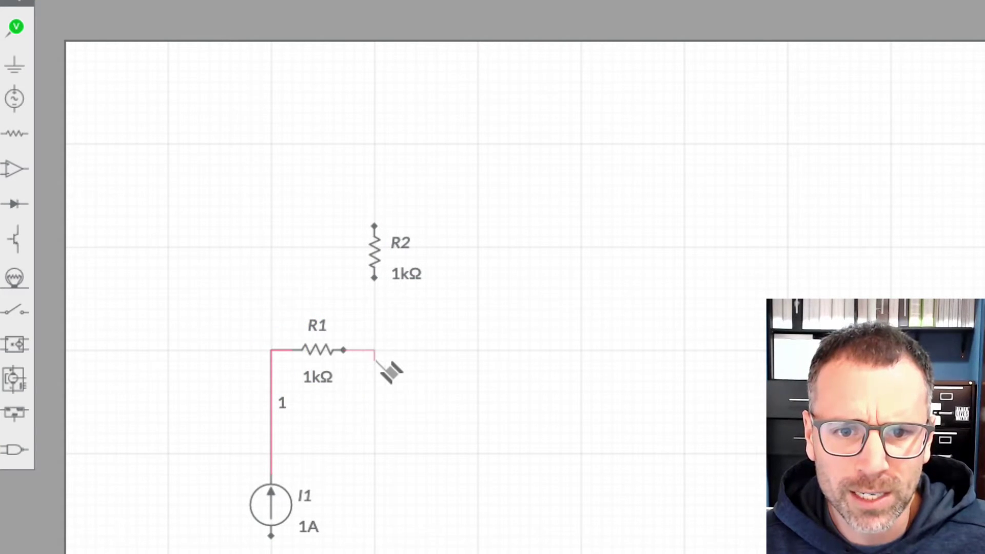
pyautogui.moveTo(374, 299); pyautogui.dragTo(372, 279)
pyautogui.moveTo(515, 225); pyautogui.dragTo(538, 165)
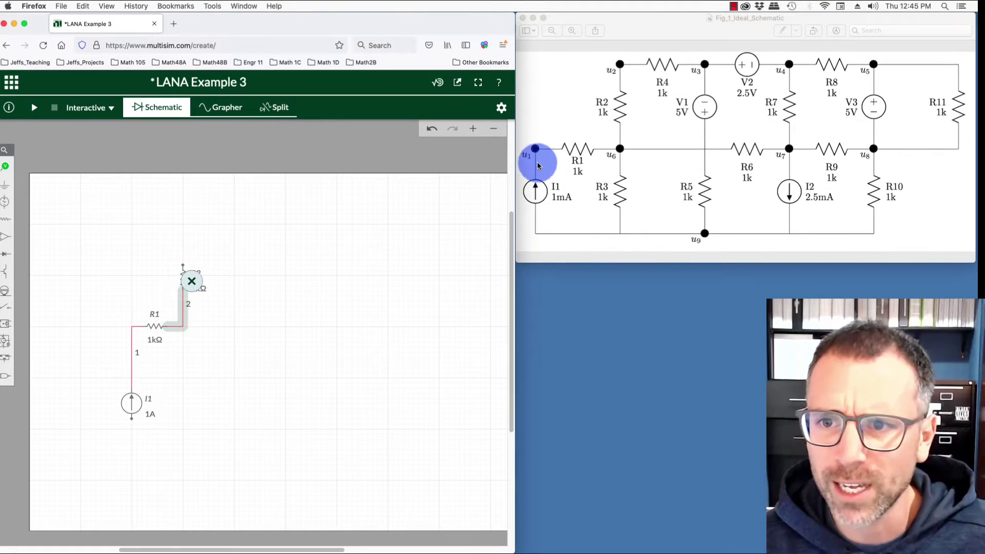
# Place a 1kΩ resistor R3 upright beside I1
pyautogui.click(213, 297)
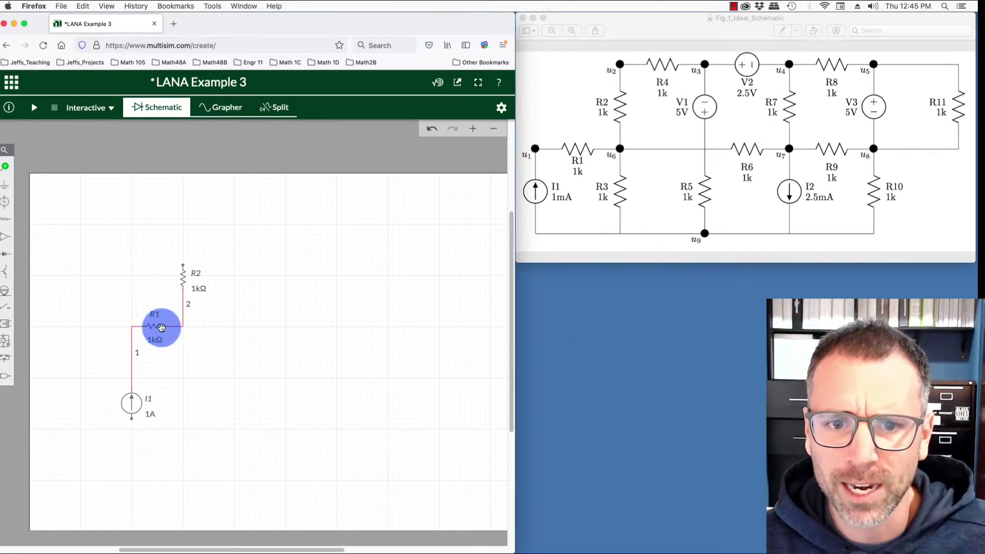
pyautogui.click(6, 219)
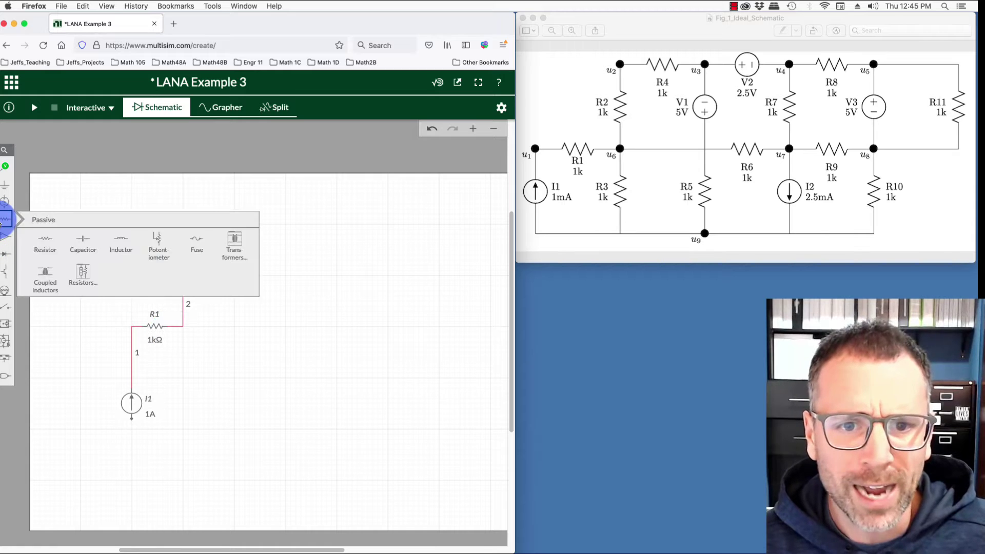
pyautogui.moveTo(53, 250); pyautogui.dragTo(183, 399)
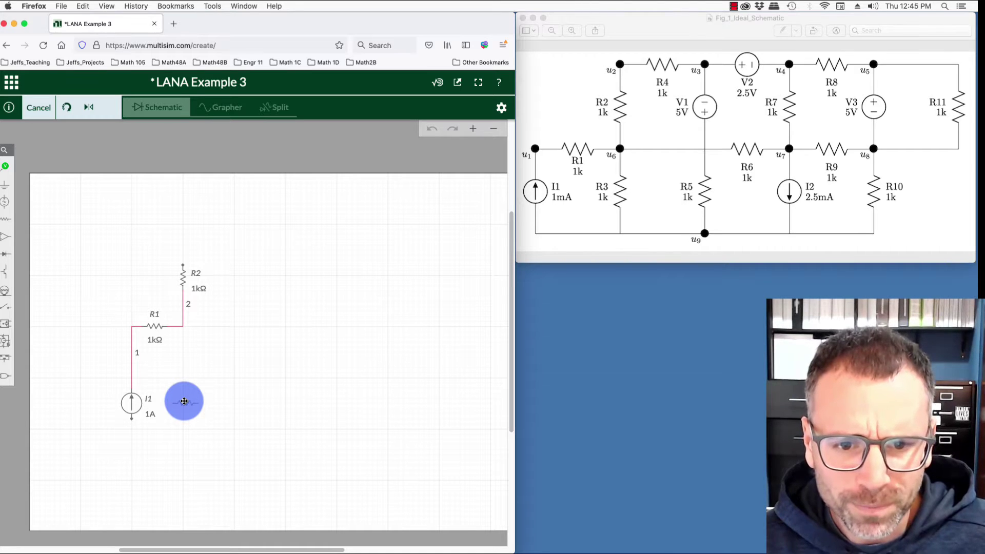
pyautogui.moveTo(183, 401); pyautogui.dragTo(184, 334)
pyautogui.click(172, 413)
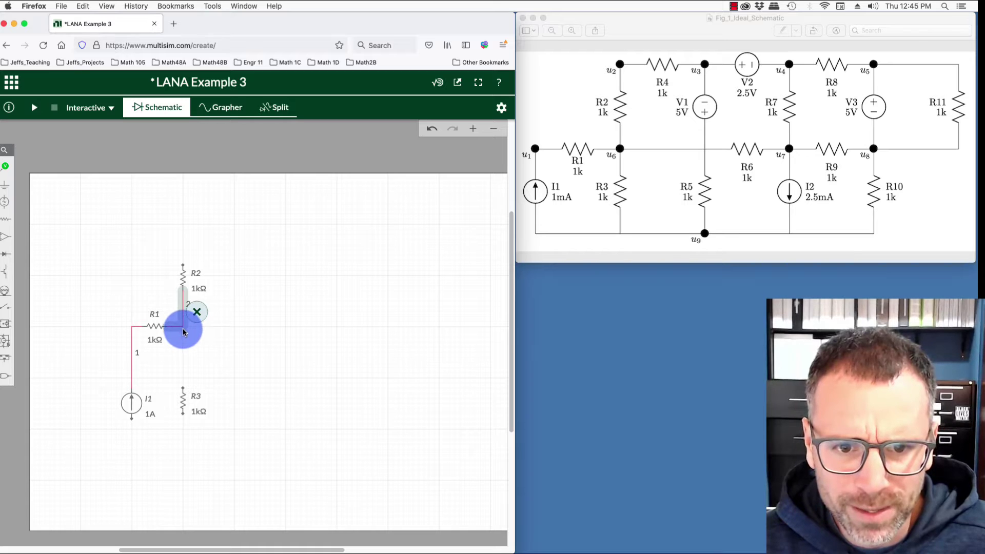
# Wire R3's top to the R1–R2 junction and its bottom to I1's bottom
pyautogui.moveTo(184, 330); pyautogui.dragTo(183, 330)
pyautogui.moveTo(187, 390); pyautogui.dragTo(188, 387)
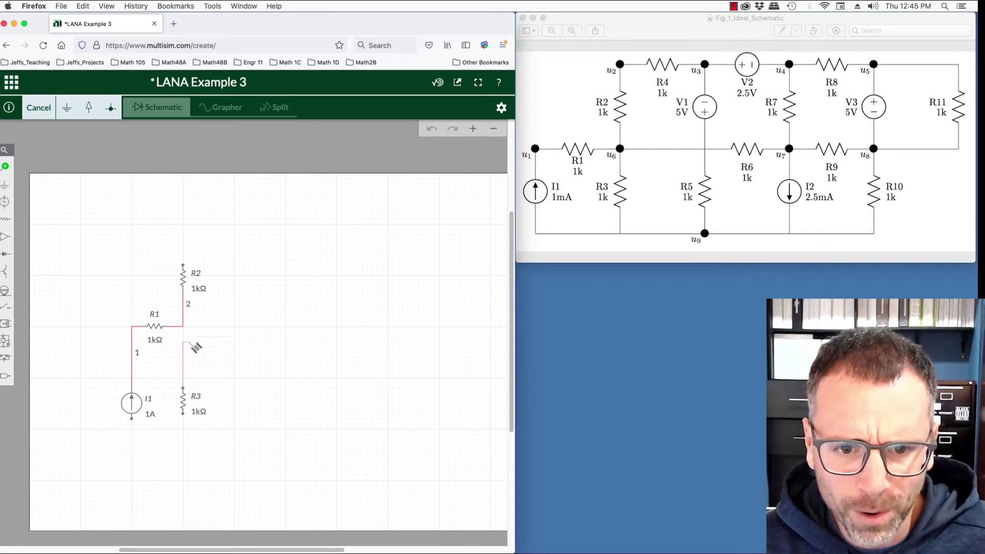
pyautogui.moveTo(185, 329); pyautogui.dragTo(183, 326)
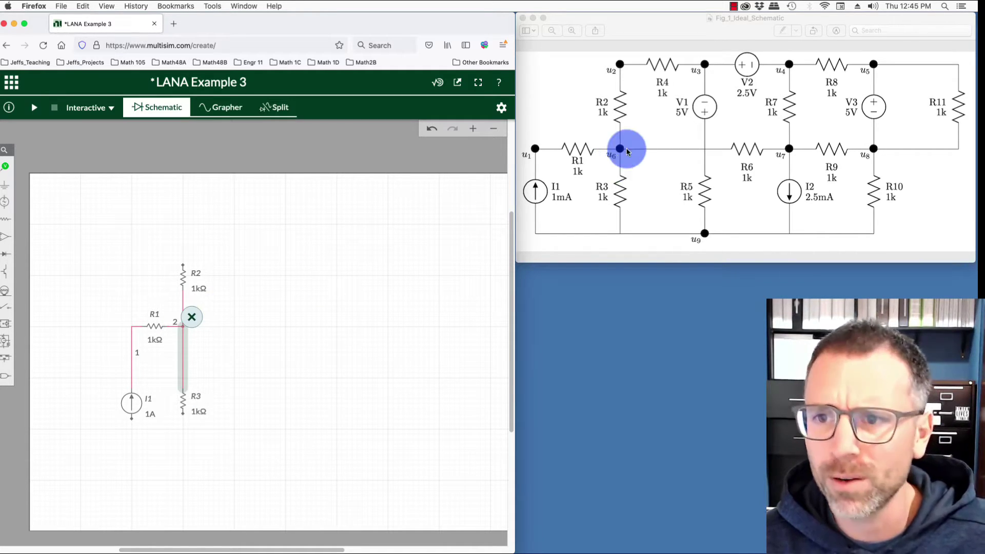
pyautogui.click(132, 418)
pyautogui.moveTo(132, 419); pyautogui.dragTo(134, 440)
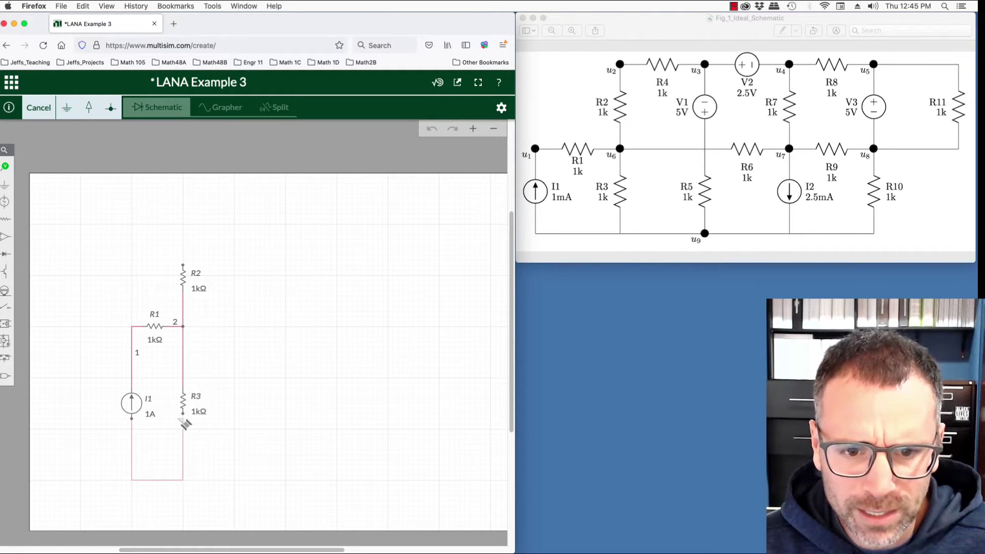
pyautogui.moveTo(184, 415); pyautogui.dragTo(184, 413)
pyautogui.click(336, 365)
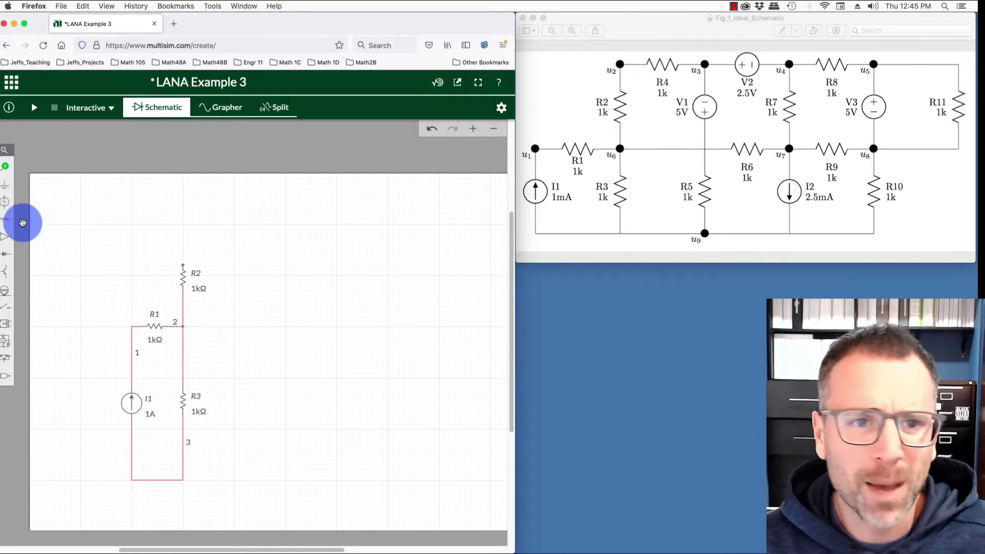
# Place horizontal resistor R4 above R2 and wire R2's top to R4's left end
pyautogui.click(7, 224)
pyautogui.click(53, 229)
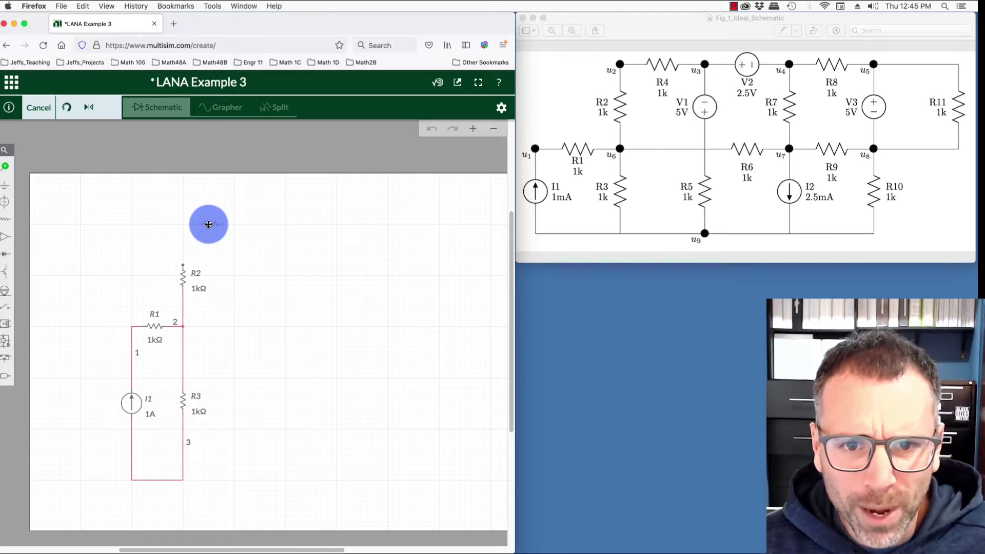
pyautogui.click(207, 224)
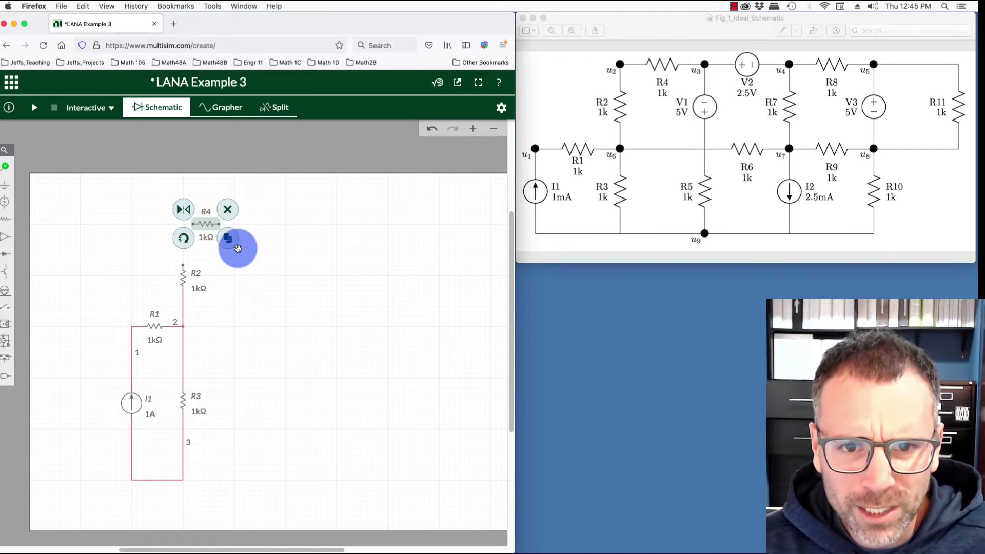
pyautogui.click(184, 264)
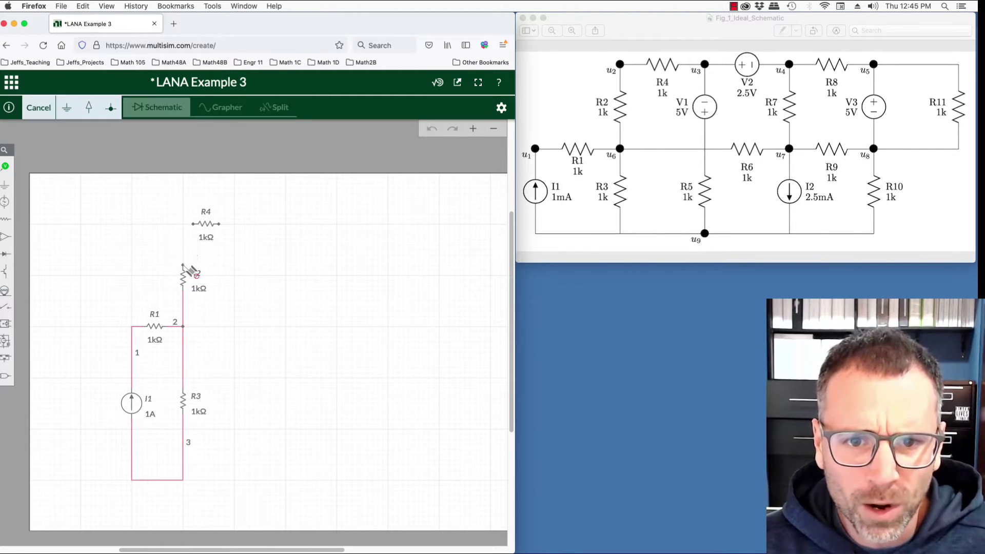
pyautogui.click(192, 223)
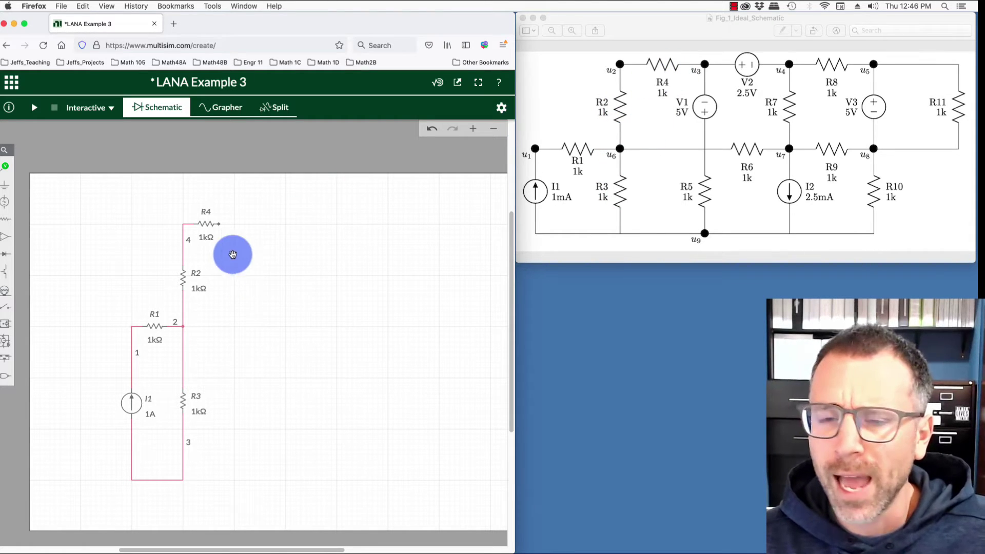
# Place a DC voltage source V1 beside R2, wire it to R4, then delete it
pyautogui.click(6, 204)
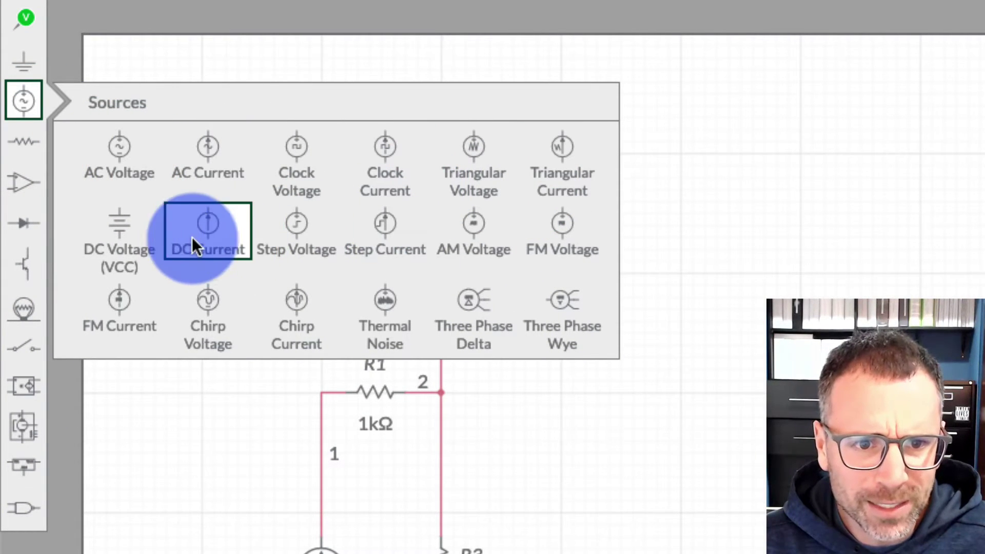
pyautogui.click(136, 239)
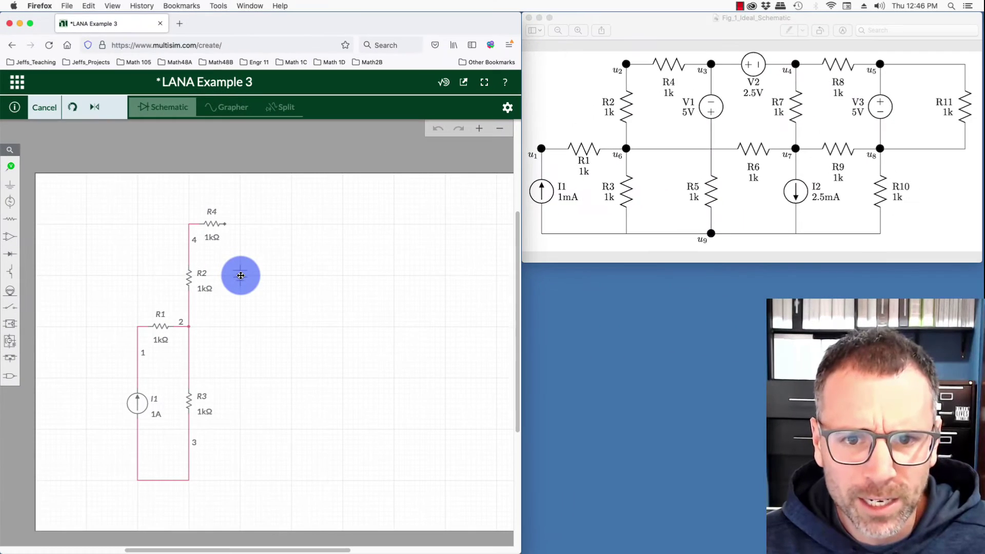
pyautogui.click(557, 274)
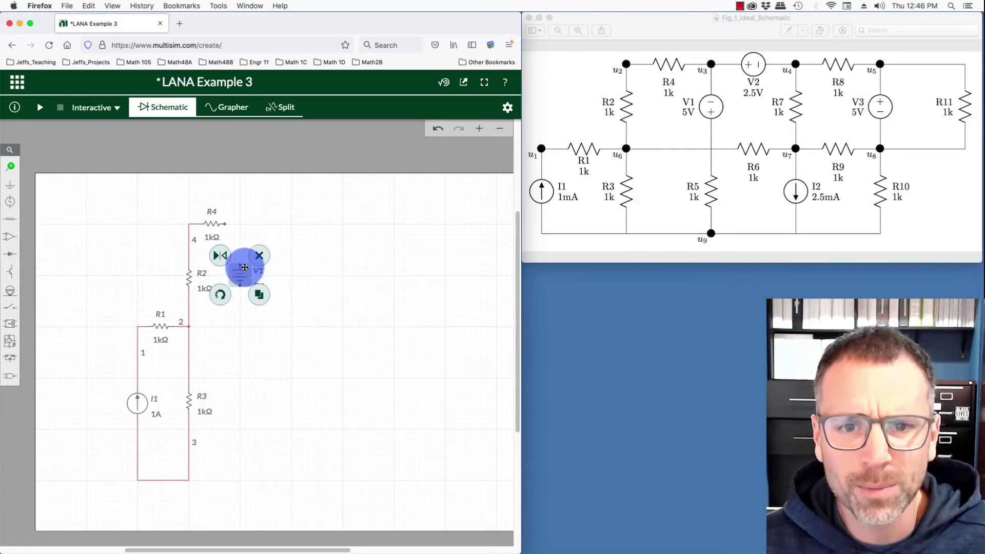
pyautogui.click(238, 231)
pyautogui.click(226, 225)
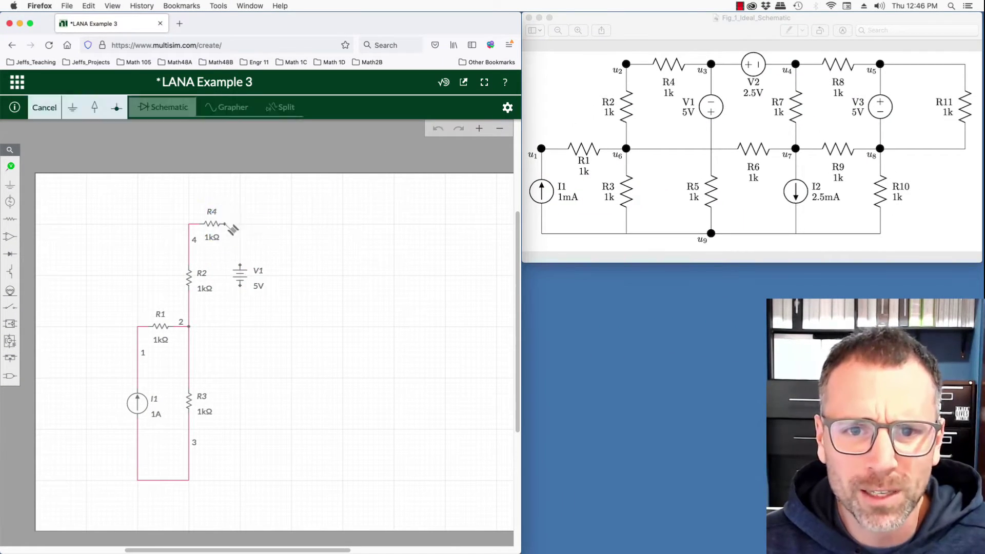
pyautogui.click(240, 264)
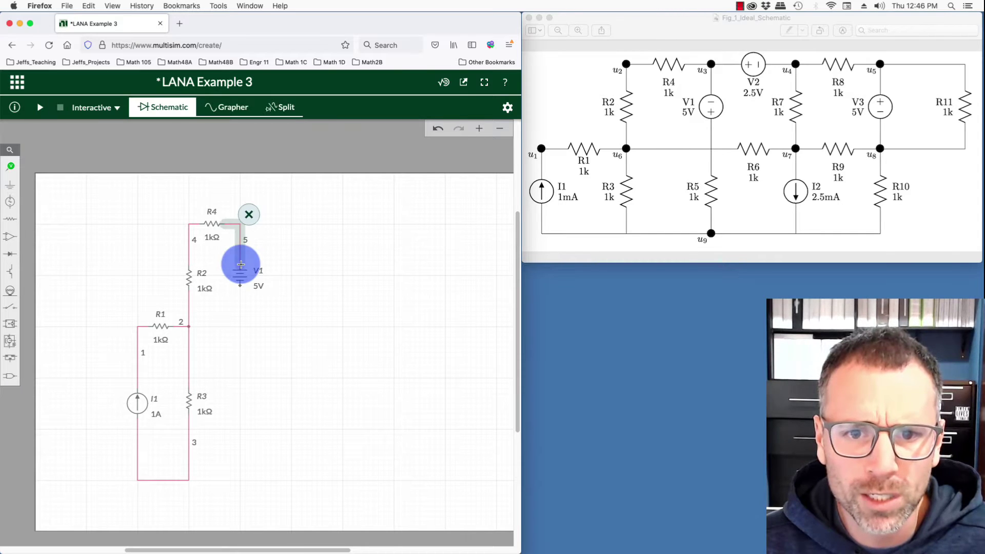
pyautogui.click(221, 329)
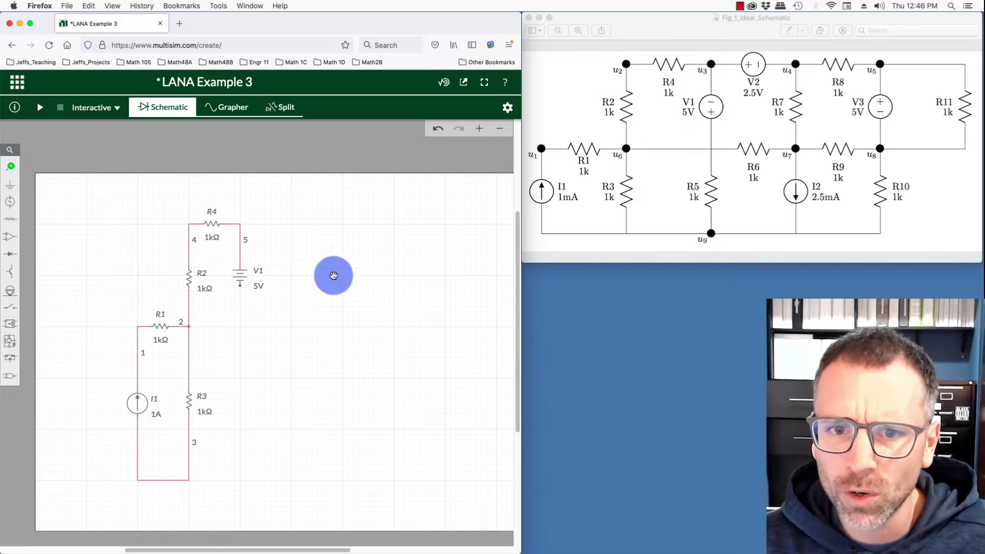
pyautogui.click(239, 278)
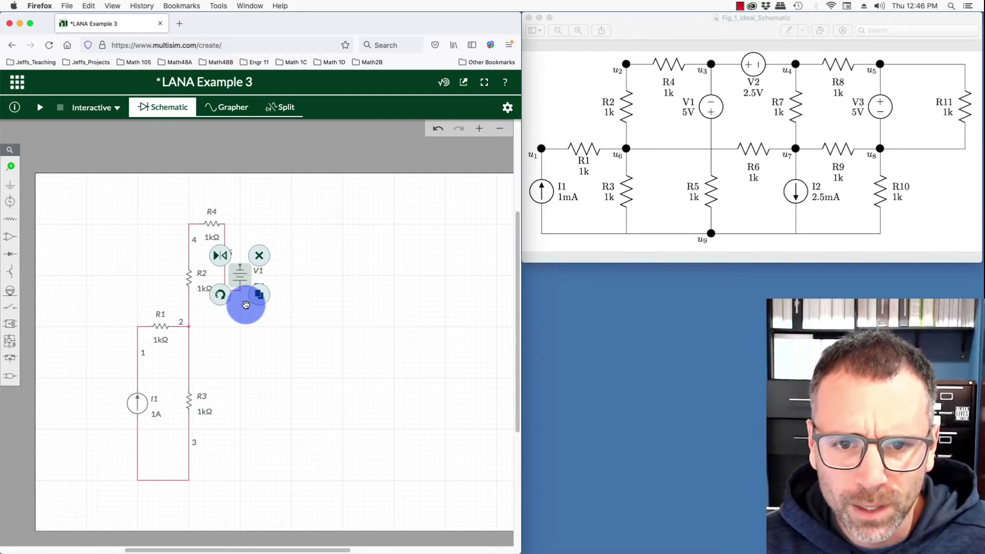
pyautogui.click(259, 255)
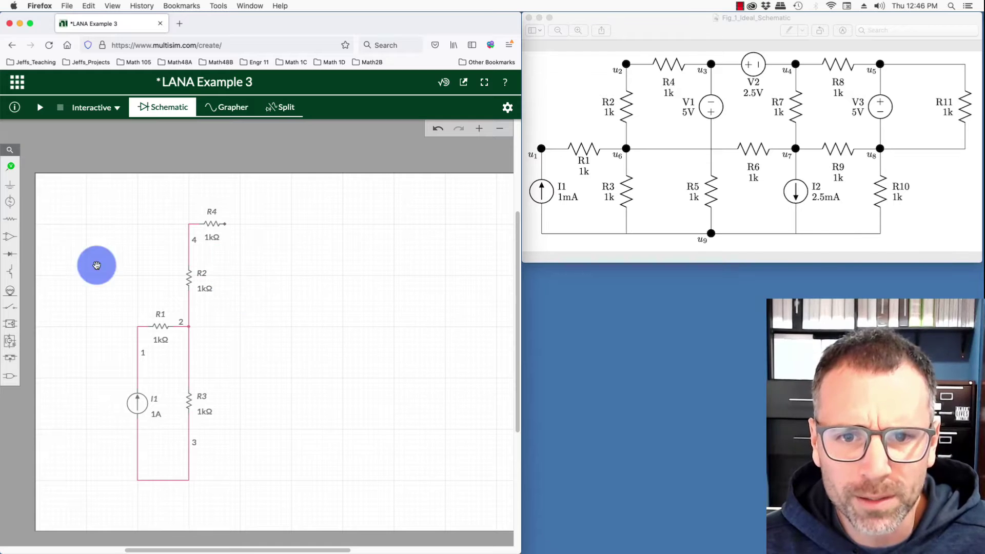
# Re-place the 5V DC source V1 beside R2 and wire R4's right end to its top
pyautogui.click(17, 208)
pyautogui.click(53, 256)
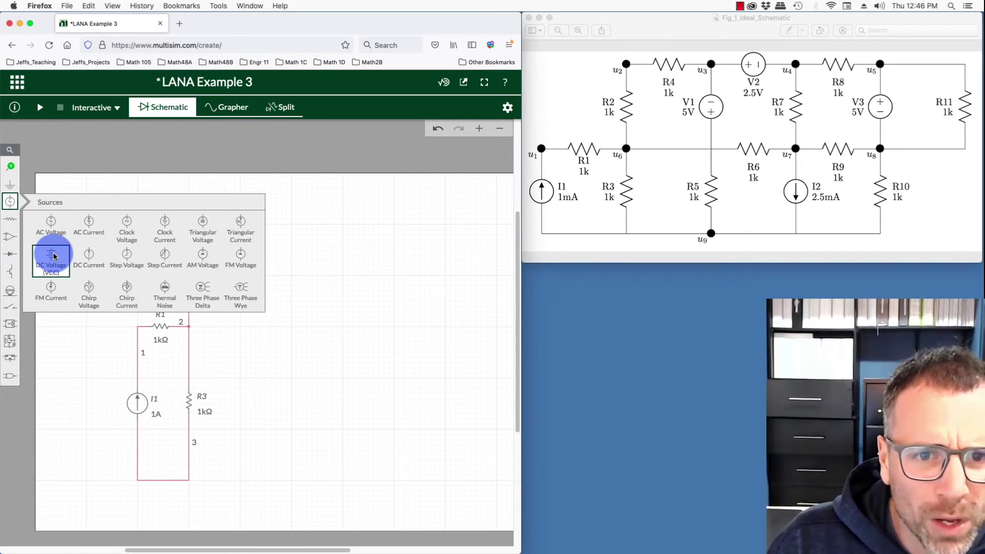
pyautogui.moveTo(54, 256); pyautogui.dragTo(250, 276)
pyautogui.click(240, 276)
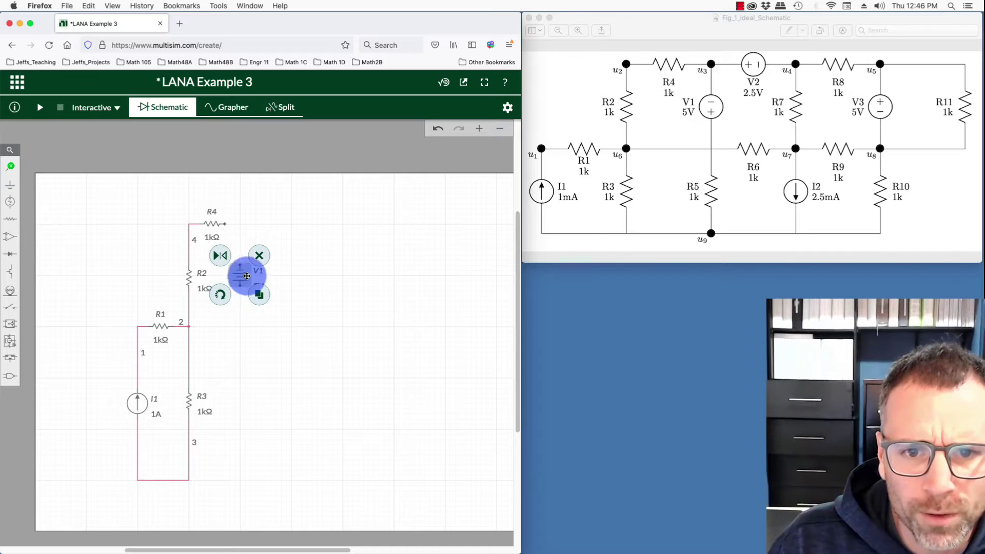
pyautogui.click(231, 232)
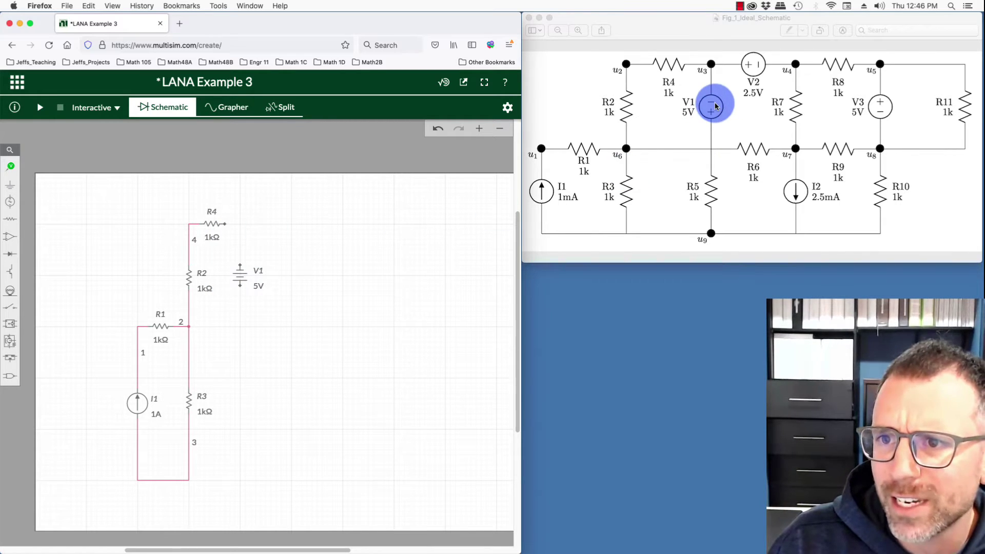
pyautogui.click(224, 224)
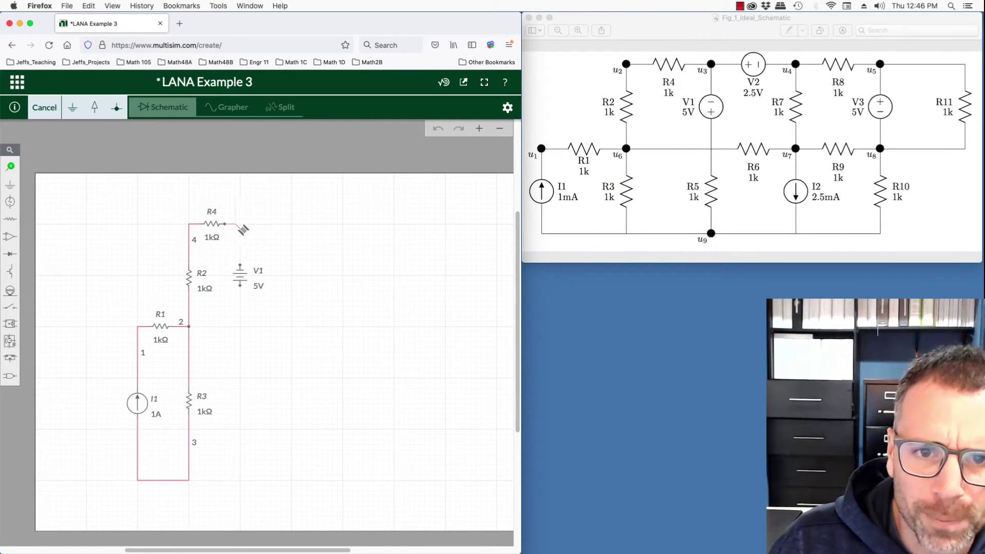
pyautogui.click(241, 263)
pyautogui.click(281, 233)
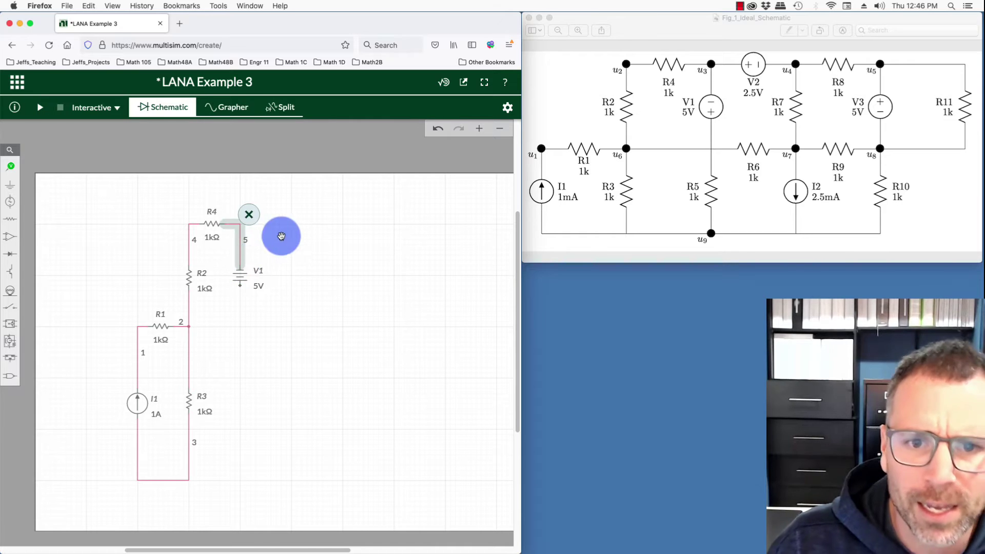
pyautogui.click(11, 272)
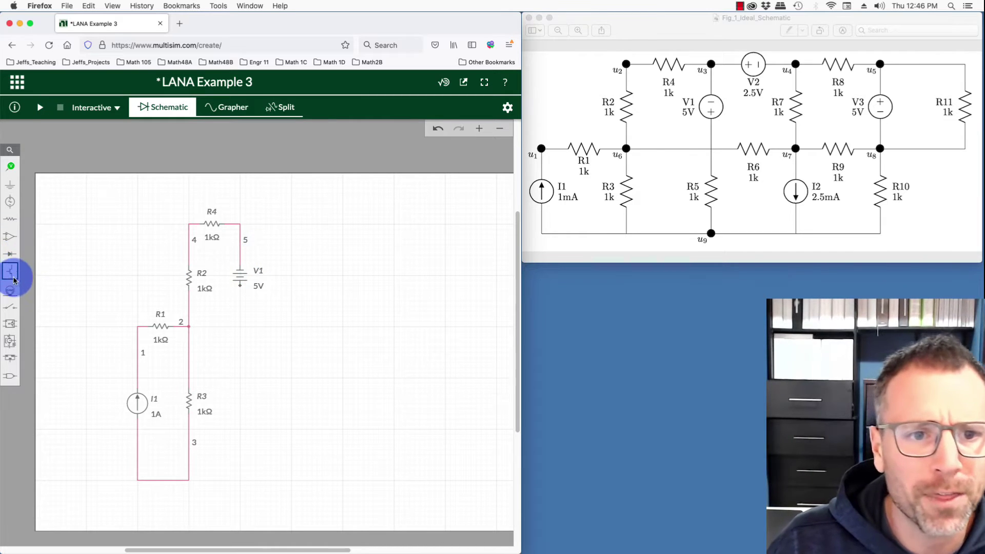
# Place a second DC voltage source V2 right of node 5 and rotate it
pyautogui.click(10, 201)
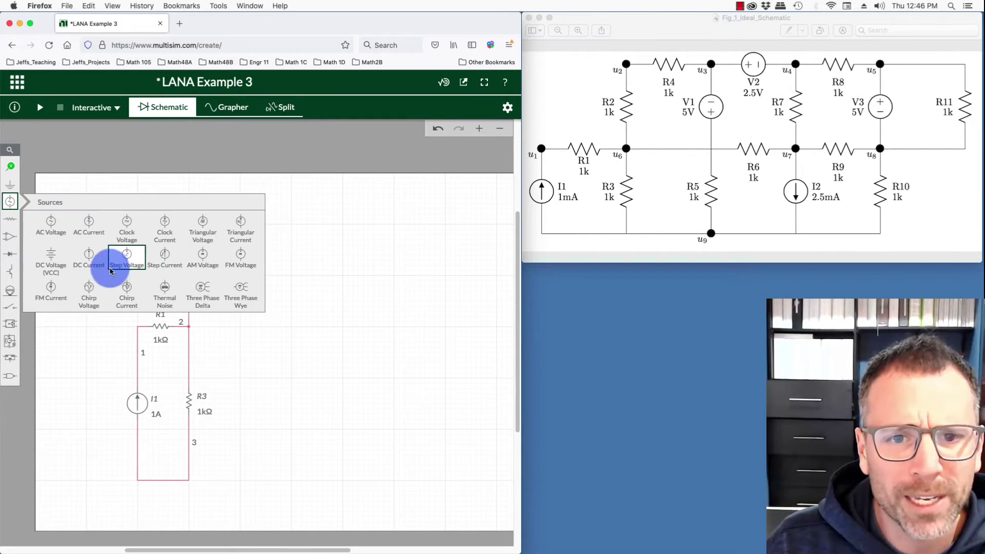
pyautogui.click(62, 259)
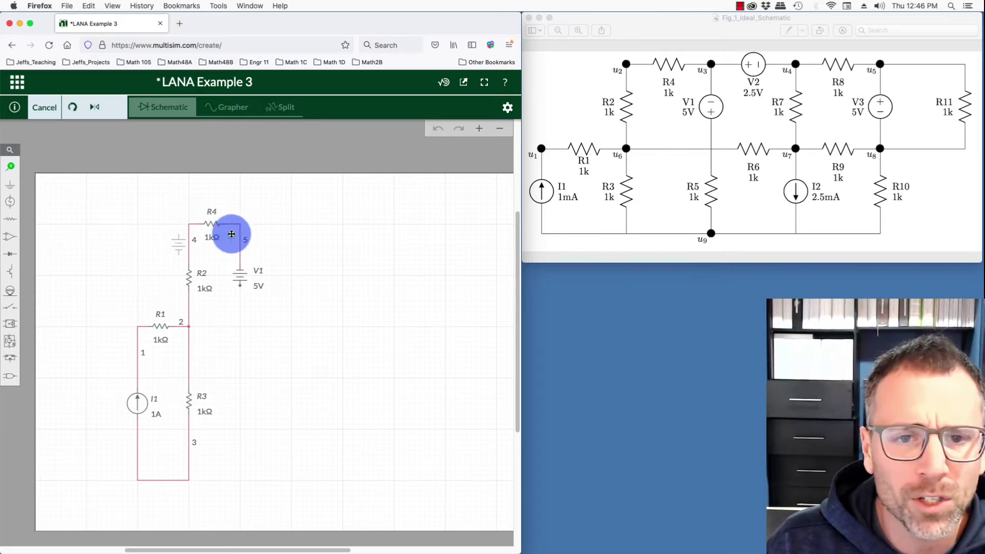
pyautogui.click(267, 225)
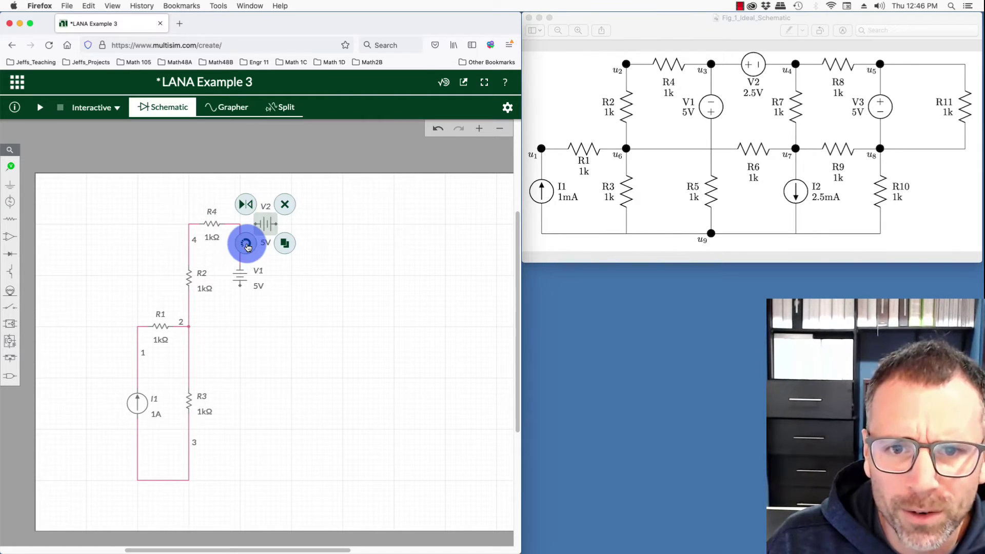
pyautogui.click(246, 244)
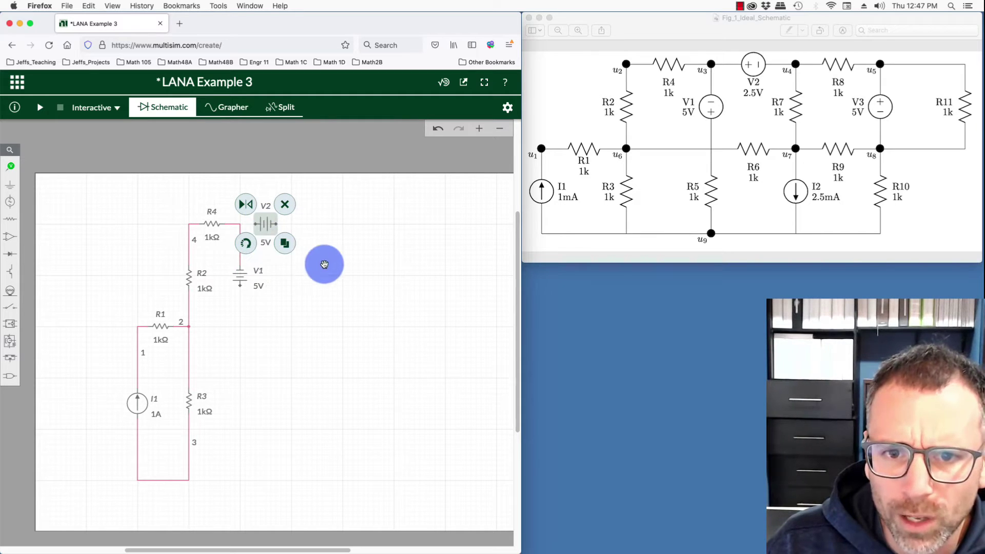
pyautogui.click(245, 230)
# Connect V2 to node 5 and wire node 2 to V1's lower terminal
pyautogui.click(239, 226)
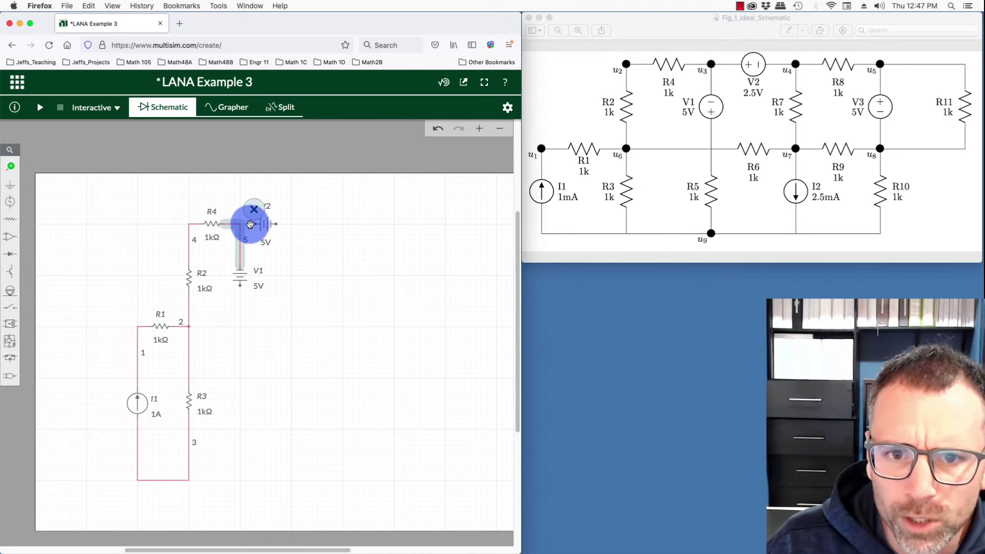
pyautogui.click(239, 227)
pyautogui.click(240, 227)
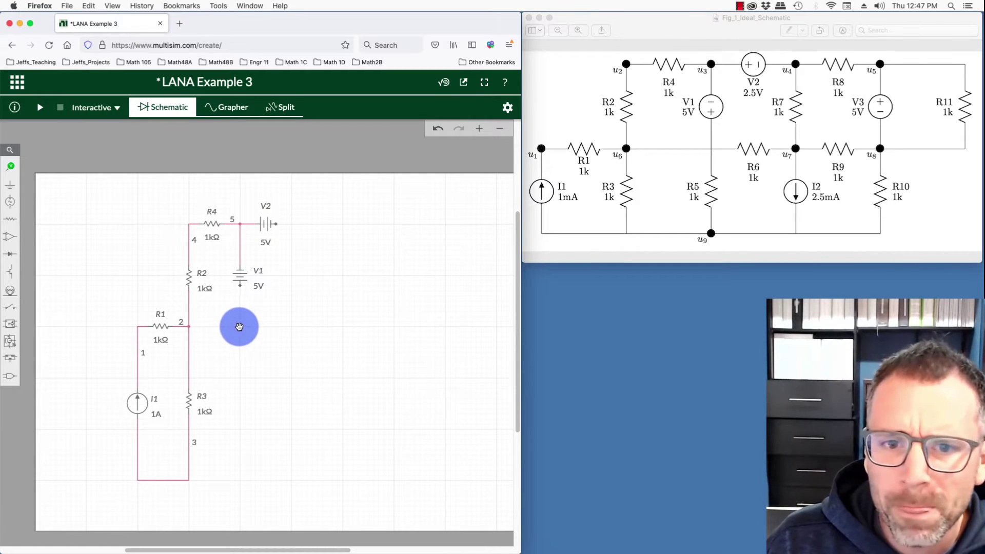
pyautogui.click(190, 327)
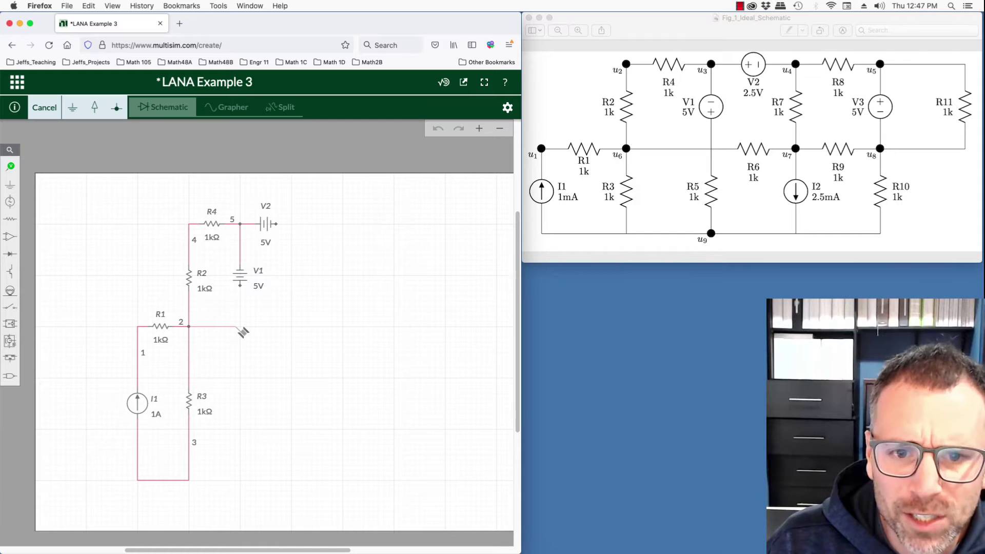
pyautogui.click(239, 285)
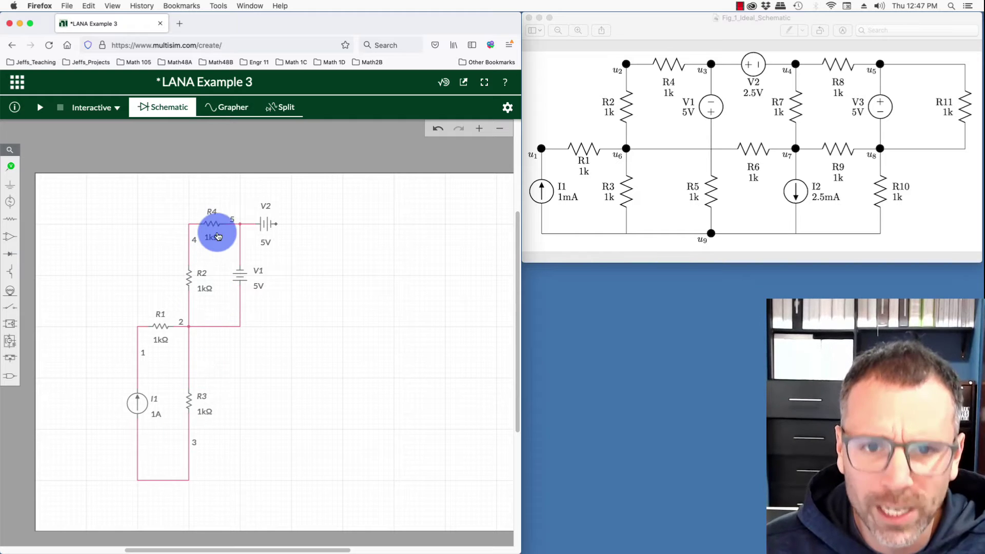
# Place a vertical 1kΩ resistor R5 under V1's node and wire its bottom to the bottom wire
pyautogui.click(10, 219)
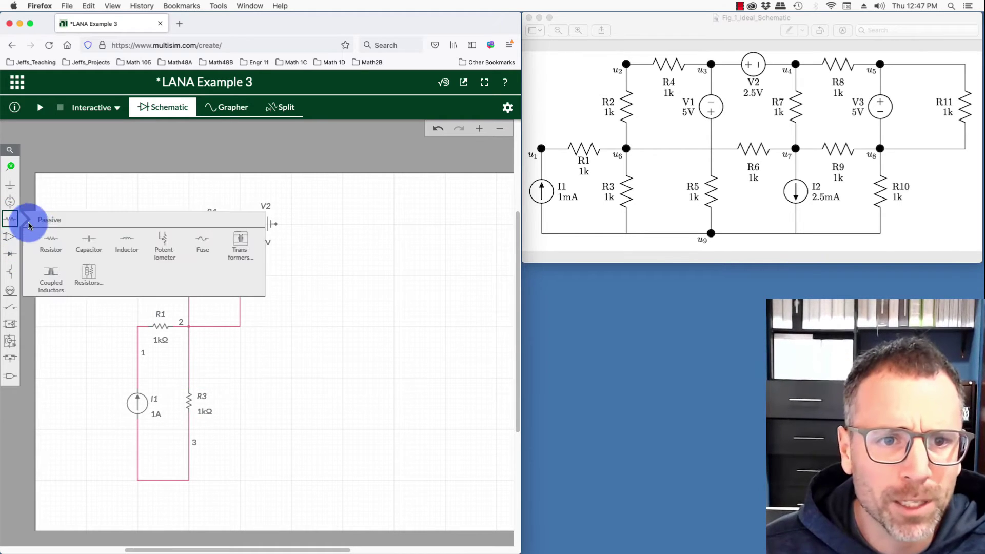
pyautogui.click(52, 243)
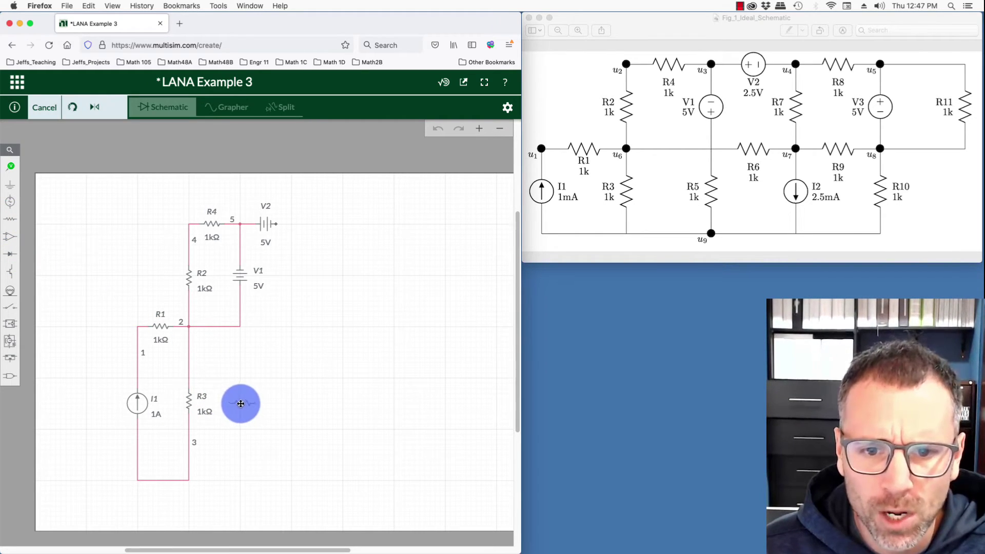
pyautogui.click(240, 404)
pyautogui.click(231, 422)
pyautogui.moveTo(244, 407); pyautogui.dragTo(241, 327)
pyautogui.click(270, 378)
pyautogui.moveTo(241, 413); pyautogui.dragTo(189, 481)
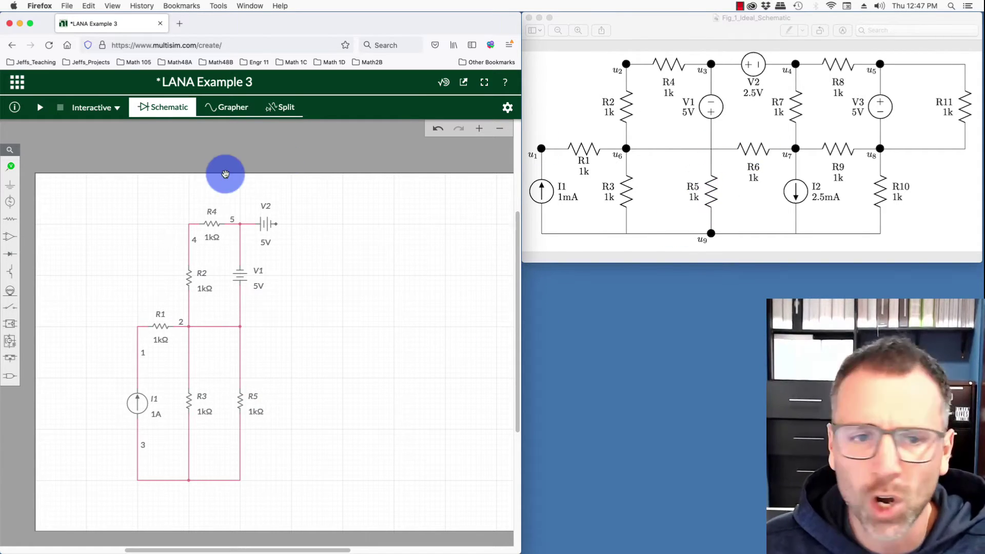
# Add resistor R6 right of V1's node and connect its left end there
pyautogui.click(12, 224)
pyautogui.click(53, 248)
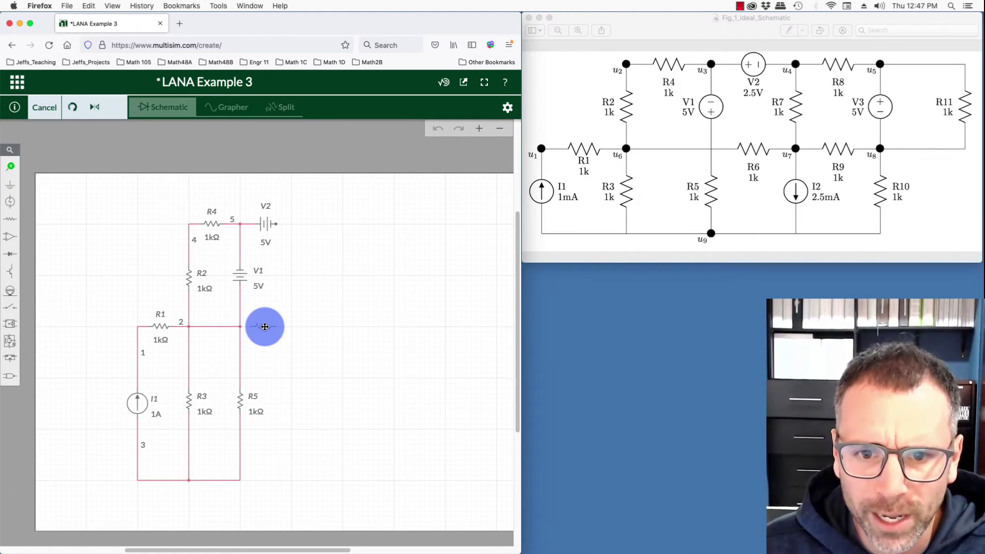
pyautogui.click(264, 326)
pyautogui.click(240, 326)
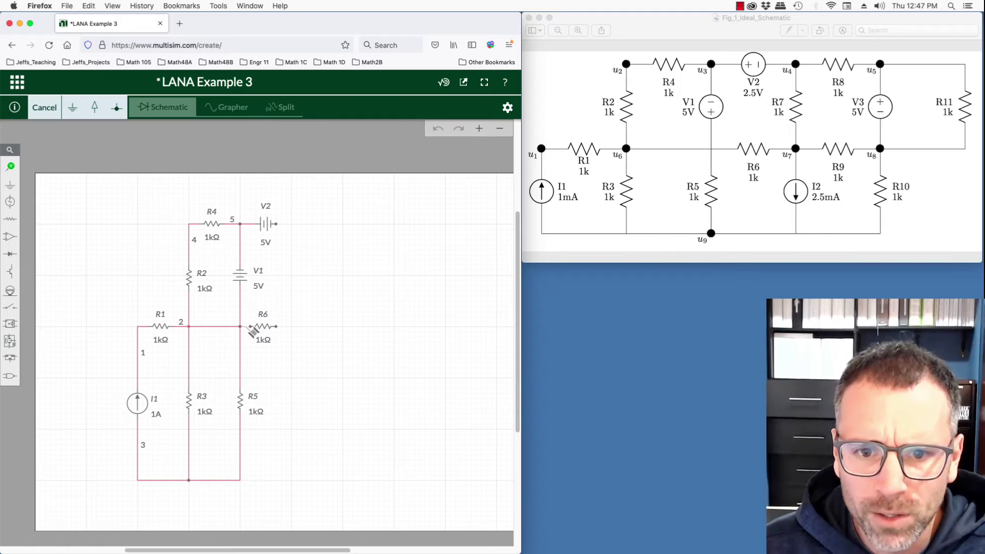
pyautogui.click(251, 326)
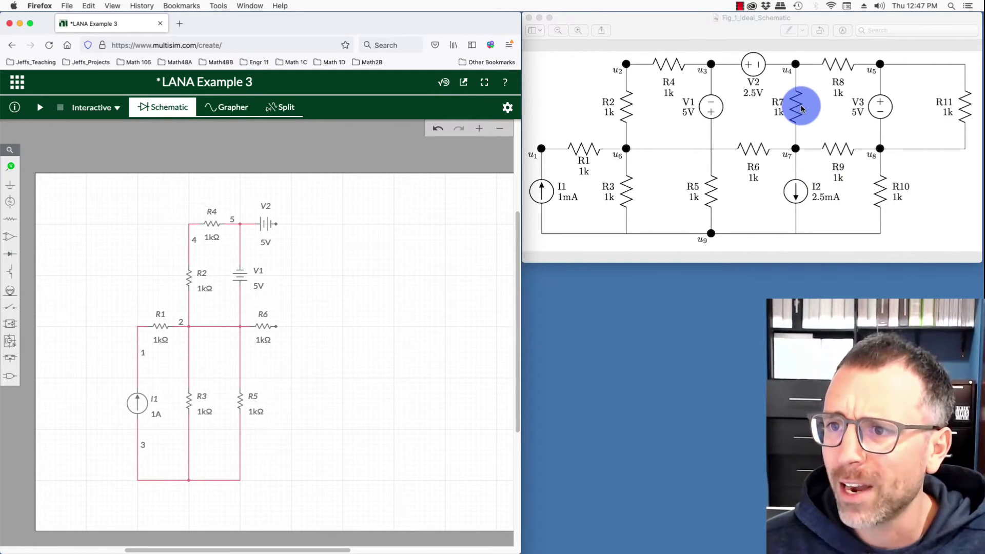
# Place vertical resistor R7, wiring V2 to its top and its bottom to R6's right end
pyautogui.click(10, 219)
pyautogui.click(53, 249)
pyautogui.click(289, 274)
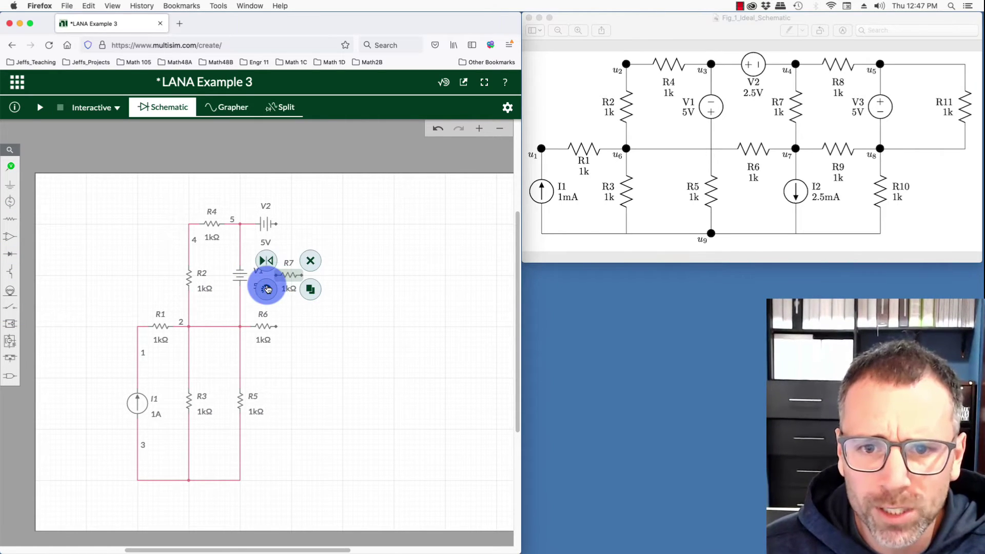
pyautogui.click(319, 279)
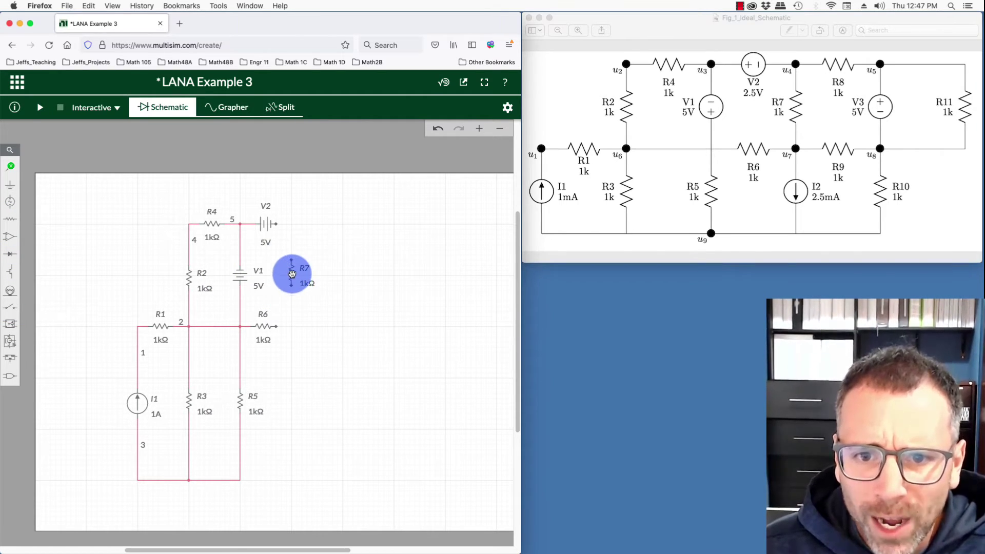
pyautogui.moveTo(291, 279); pyautogui.dragTo(291, 284)
pyautogui.click(326, 257)
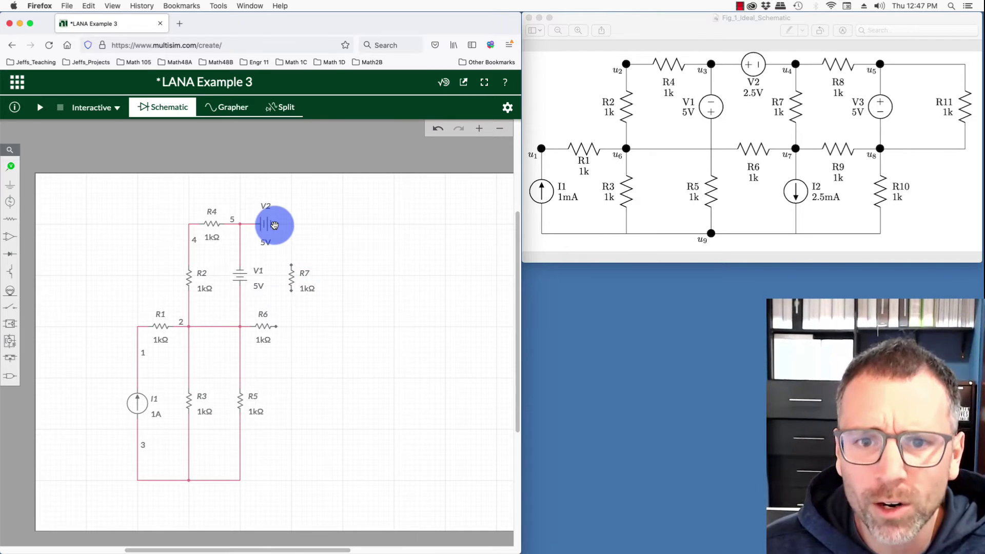
pyautogui.click(276, 224)
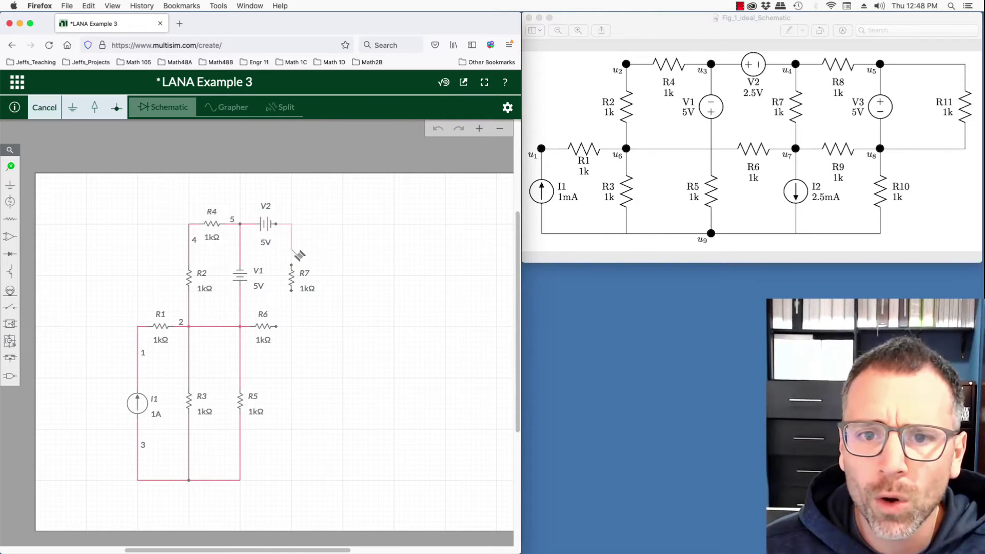
pyautogui.click(299, 268)
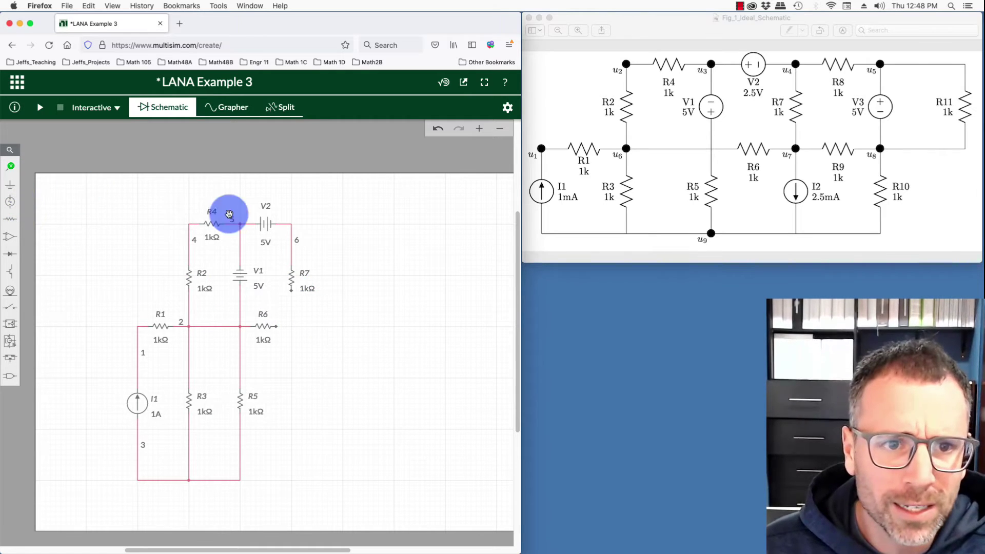
pyautogui.click(292, 290)
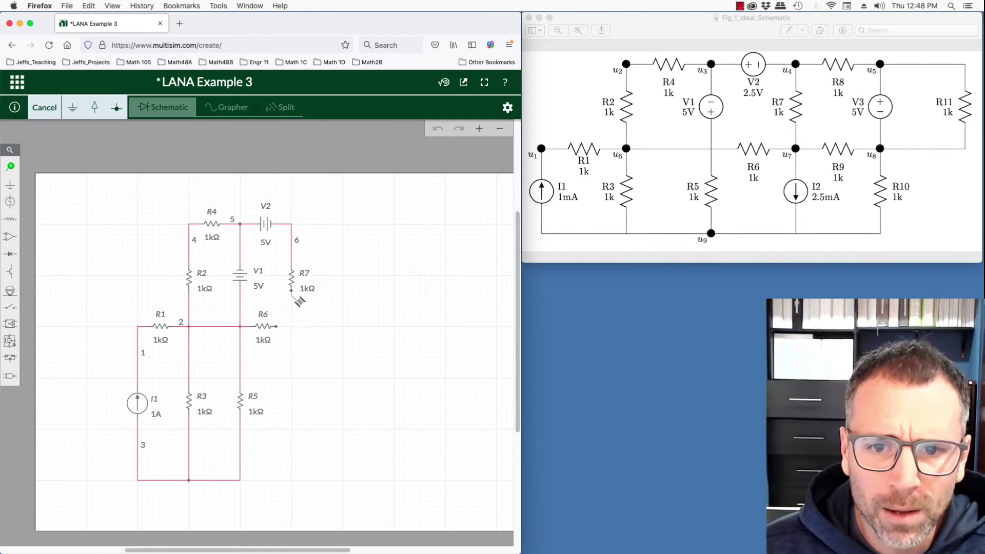
pyautogui.click(277, 326)
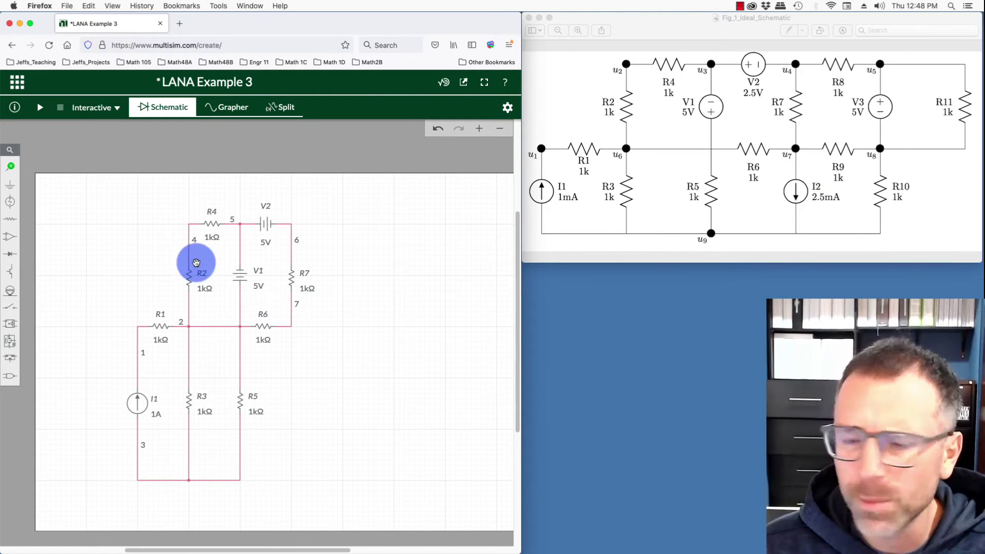
# Place DC current source I2 right of R5, rotated so its arrow points down
pyautogui.click(12, 203)
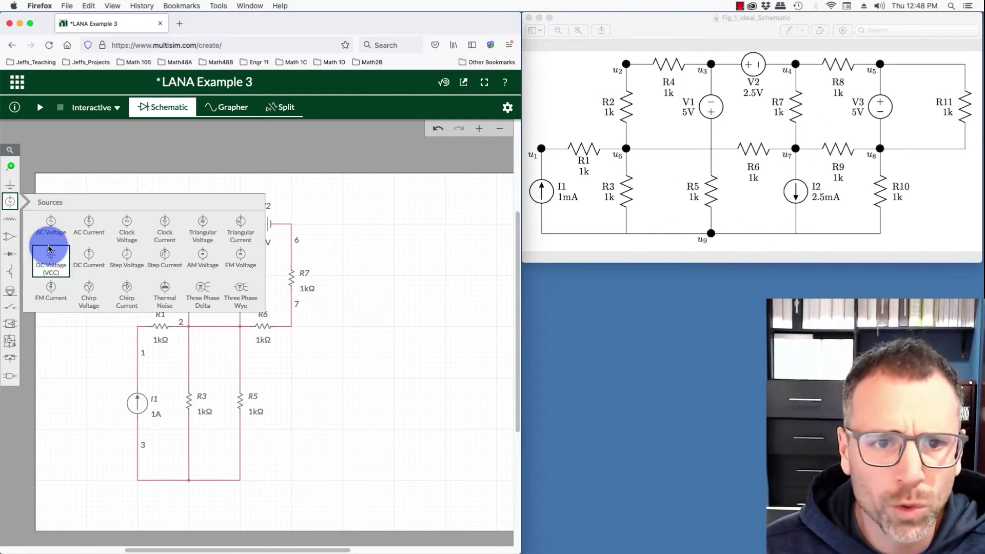
pyautogui.click(87, 252)
pyautogui.moveTo(299, 398); pyautogui.dragTo(291, 405)
pyautogui.click(281, 418)
pyautogui.click(289, 406)
pyautogui.click(267, 420)
pyautogui.click(463, 314)
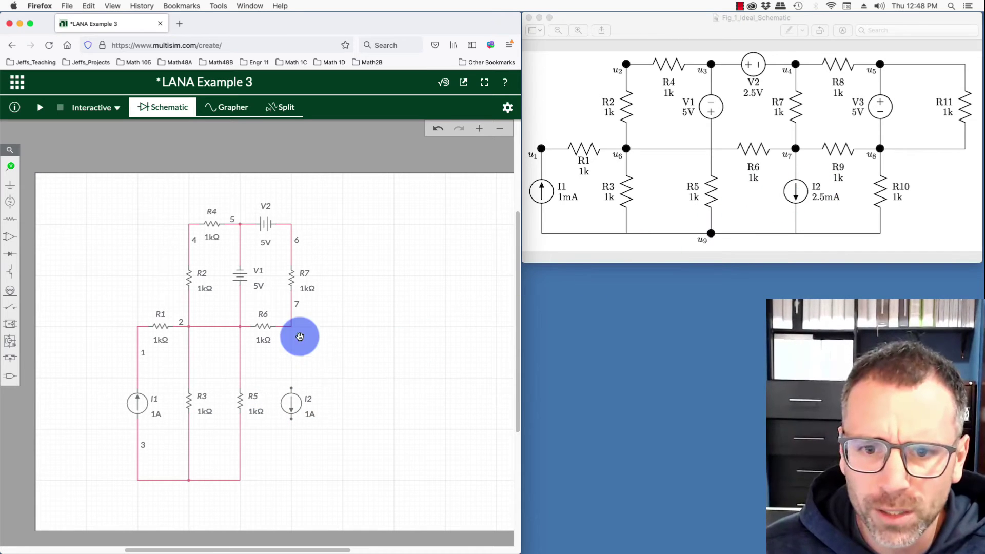
# Wire I2's top terminal to node 7 and its bottom terminal to the bottom wire
pyautogui.click(293, 391)
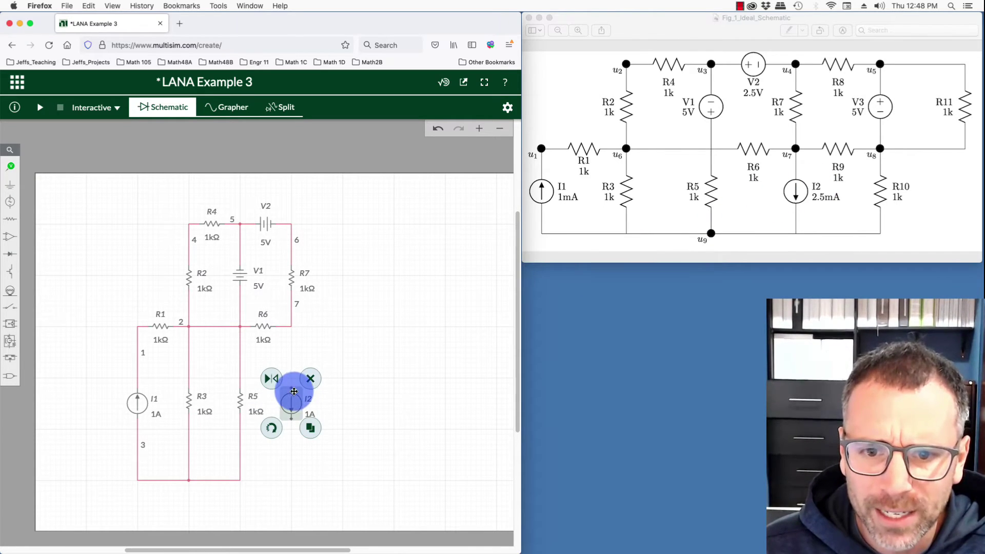
pyautogui.moveTo(292, 390); pyautogui.dragTo(293, 326)
pyautogui.click(307, 419)
pyautogui.moveTo(291, 423); pyautogui.dragTo(299, 435)
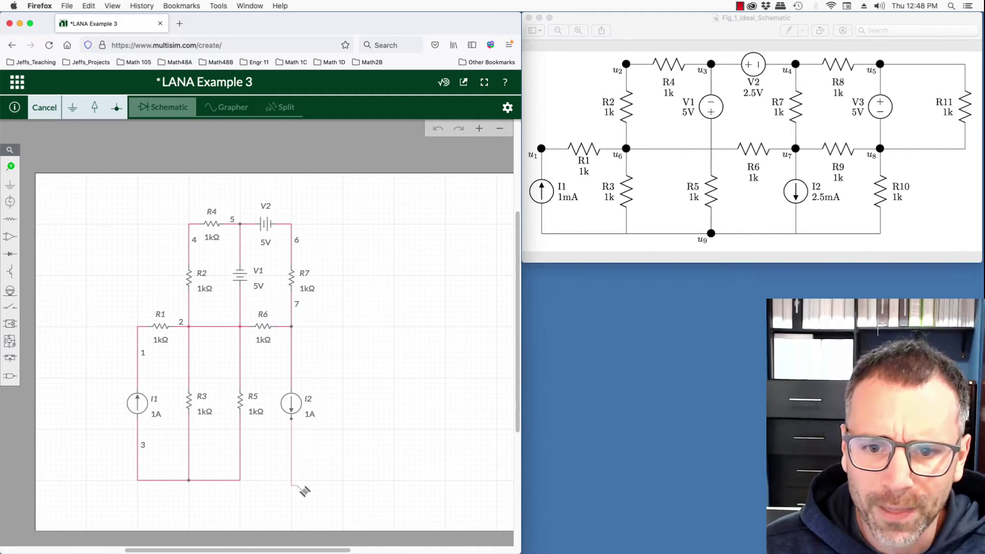
pyautogui.moveTo(239, 482); pyautogui.dragTo(239, 481)
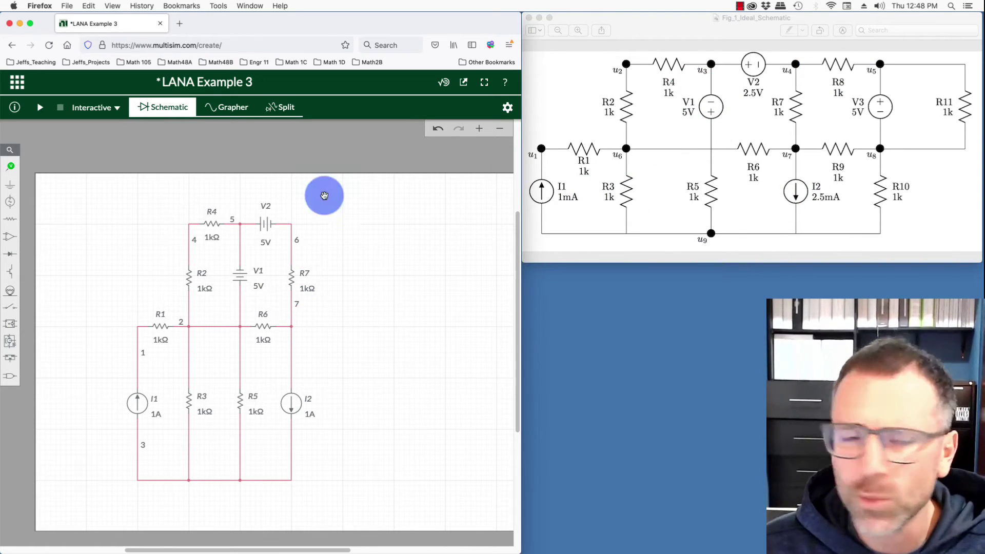
# Place 1kΩ resistor R8 right of V2 and join them at node 6
pyautogui.click(10, 219)
pyautogui.moveTo(48, 240); pyautogui.dragTo(319, 224)
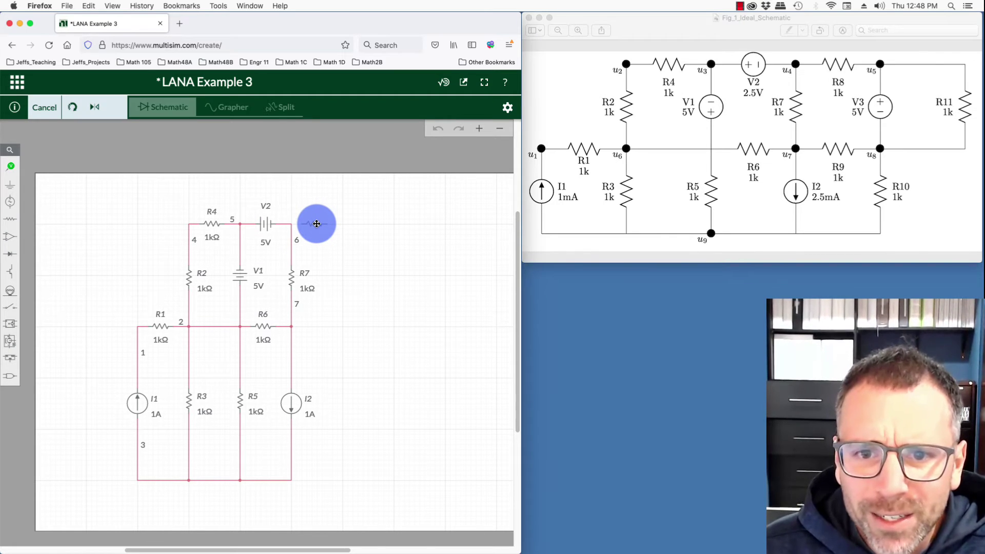
pyautogui.moveTo(316, 224); pyautogui.dragTo(319, 225)
pyautogui.click(319, 226)
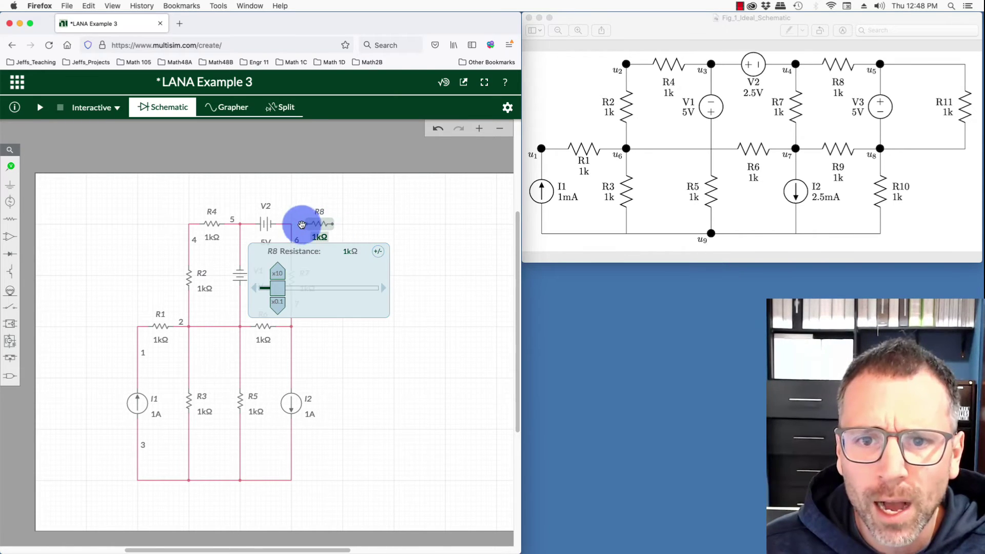
pyautogui.click(411, 229)
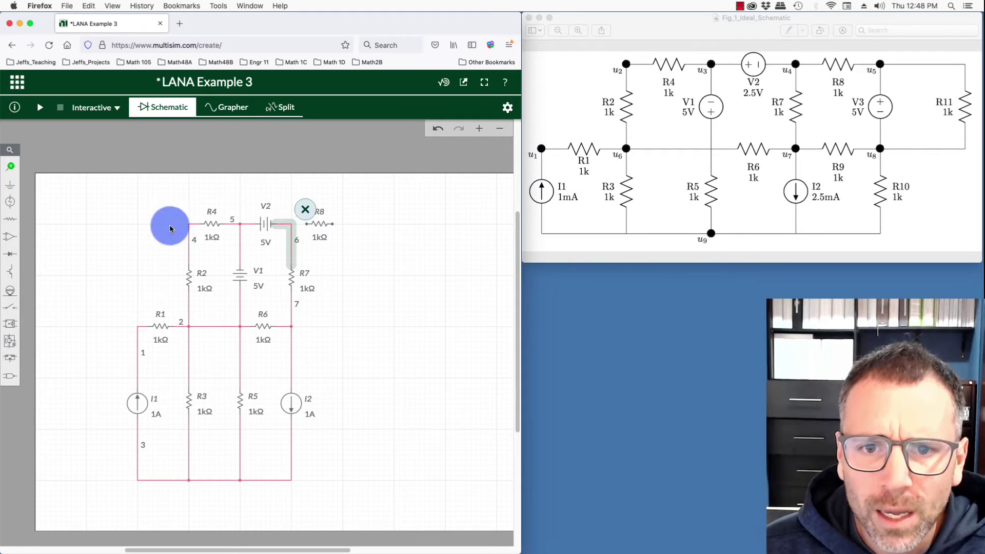
pyautogui.click(294, 224)
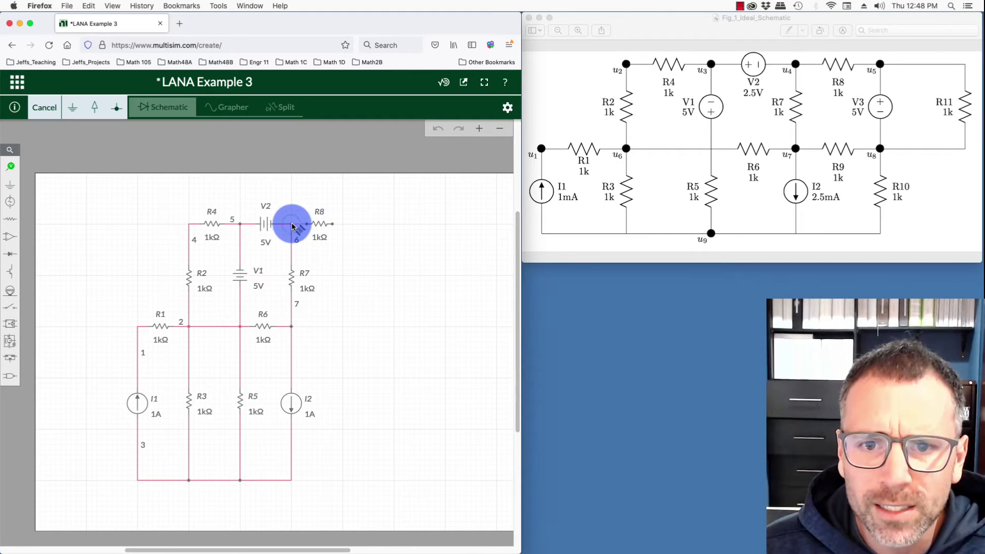
pyautogui.click(308, 223)
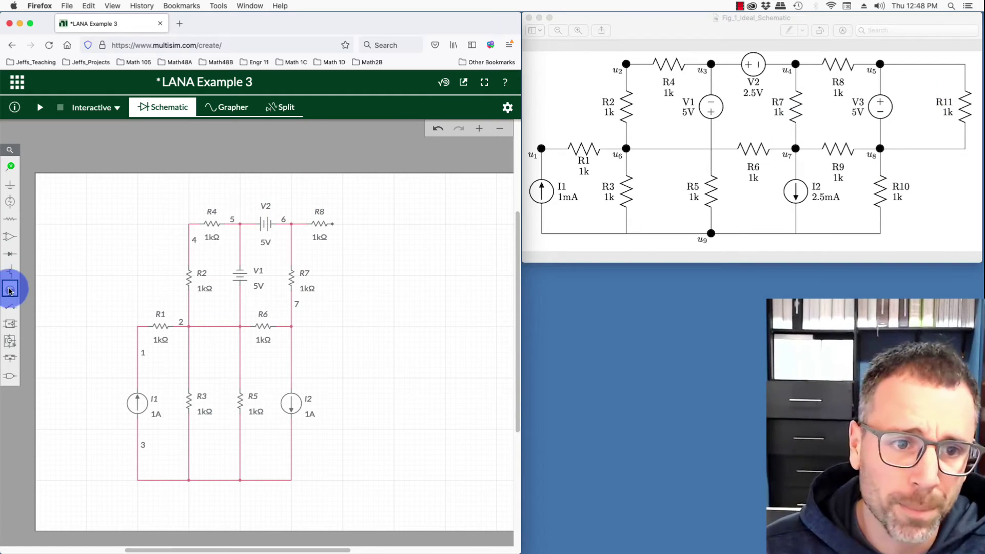
# Place 5V DC source V3 below R8's right end and wire them at node 8
pyautogui.click(8, 205)
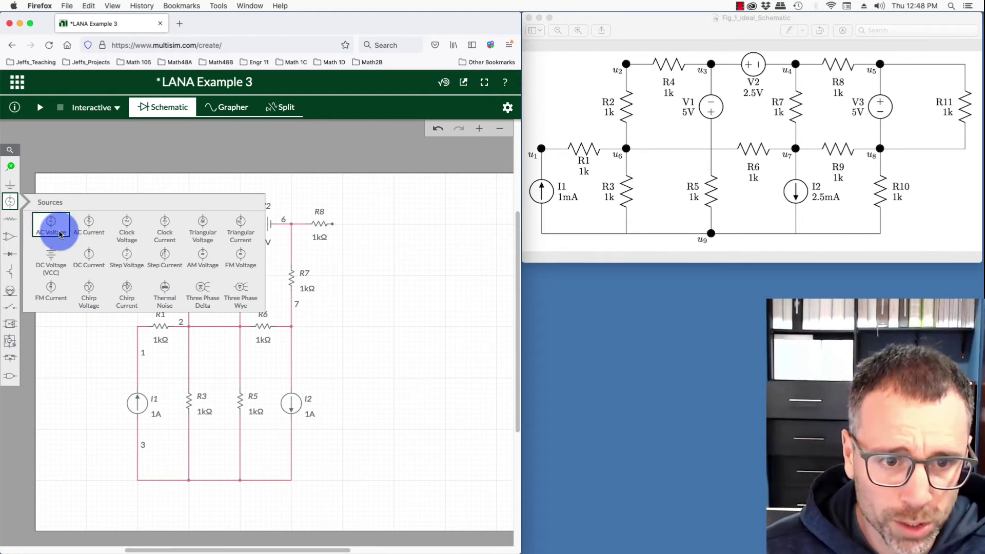
pyautogui.click(51, 255)
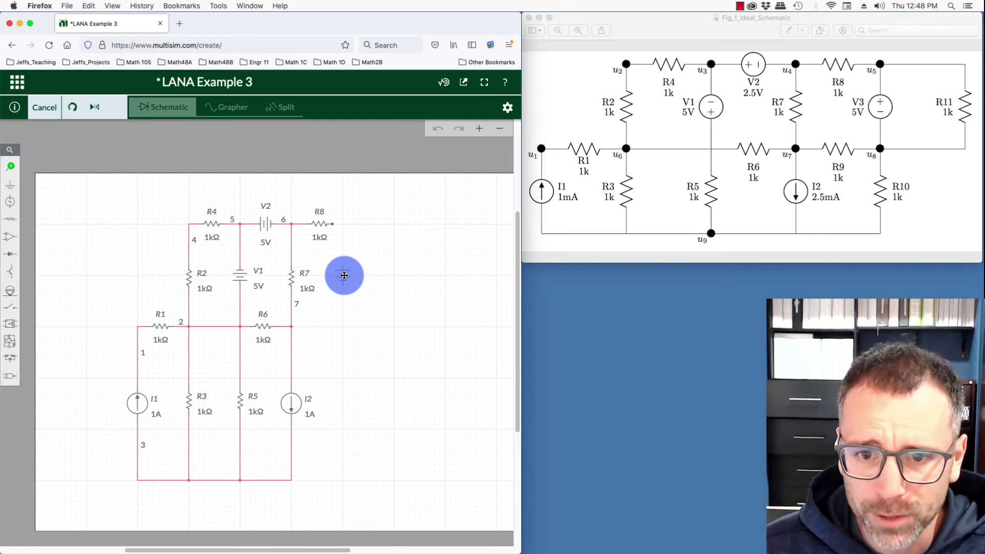
pyautogui.click(344, 277)
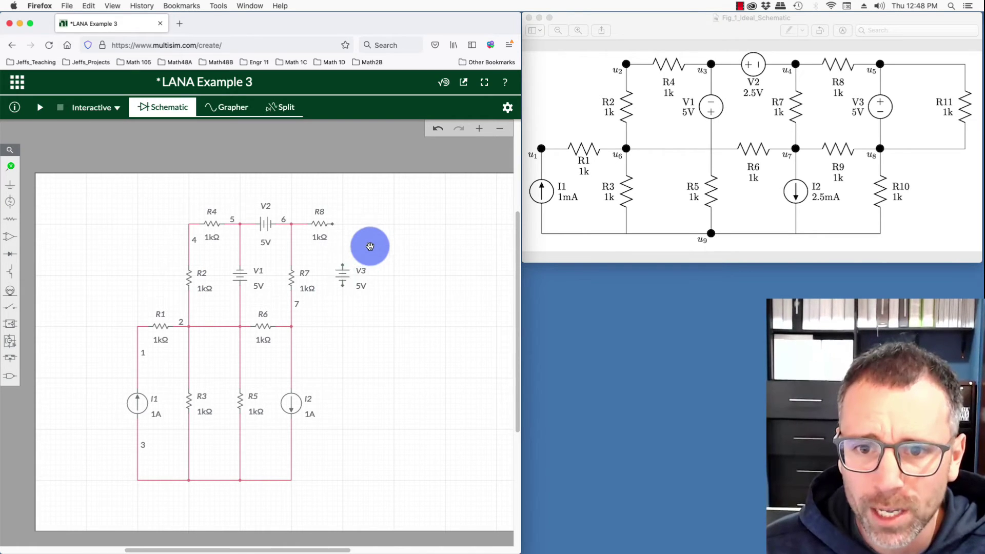
pyautogui.moveTo(332, 223); pyautogui.dragTo(352, 308)
pyautogui.click(348, 293)
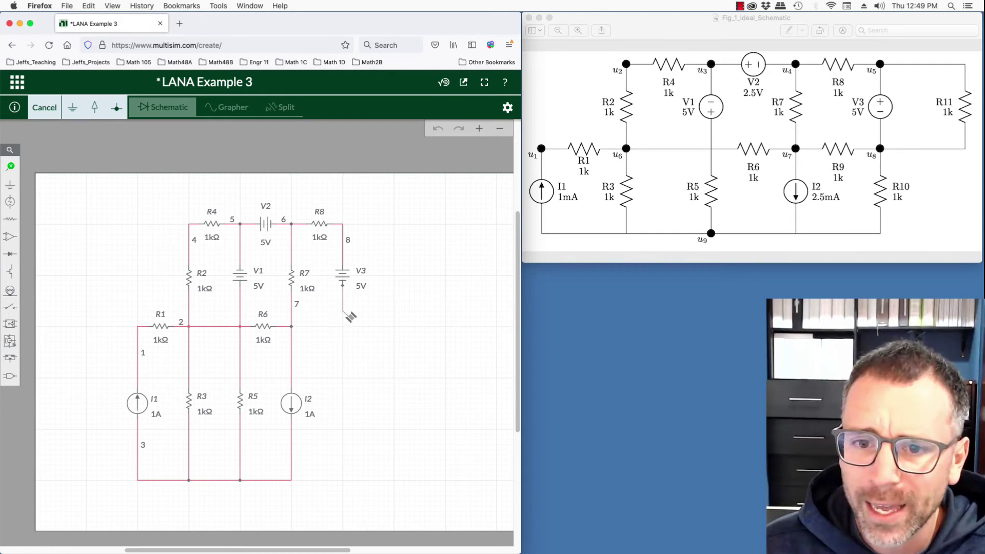
pyautogui.moveTo(344, 286); pyautogui.dragTo(334, 308)
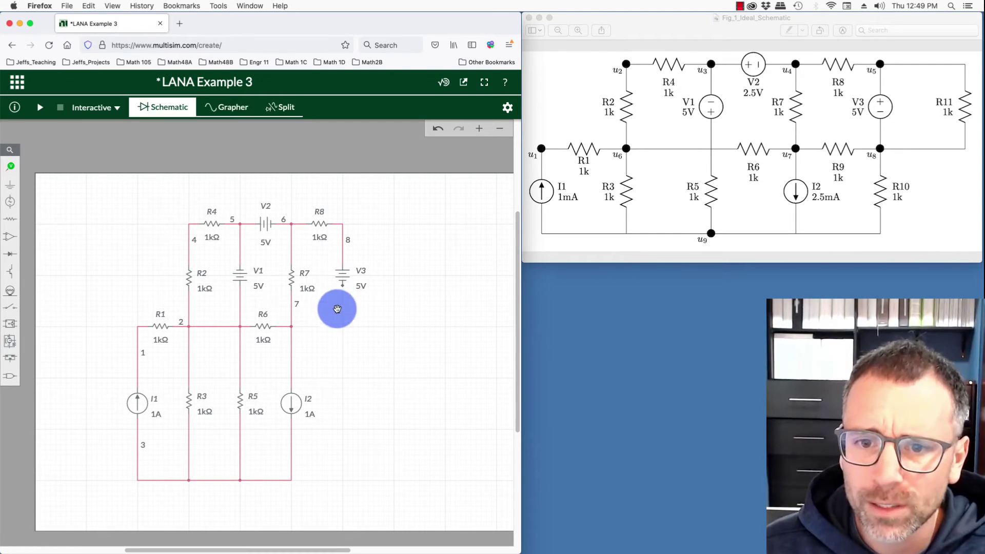
# Place resistor R9 right of R6, wiring node 7 to R9 and R9 to V3's bottom at node 9
pyautogui.click(9, 219)
pyautogui.click(48, 246)
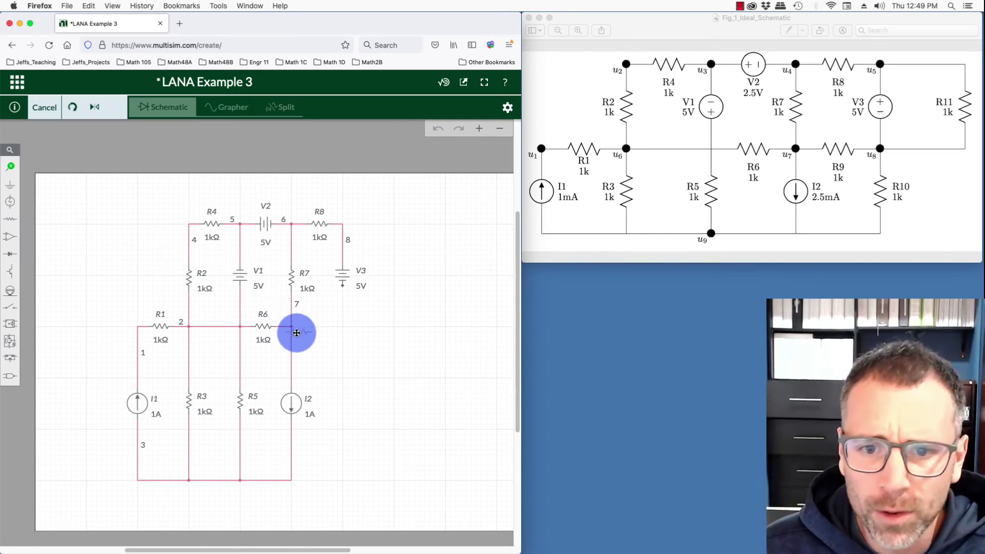
pyautogui.click(315, 327)
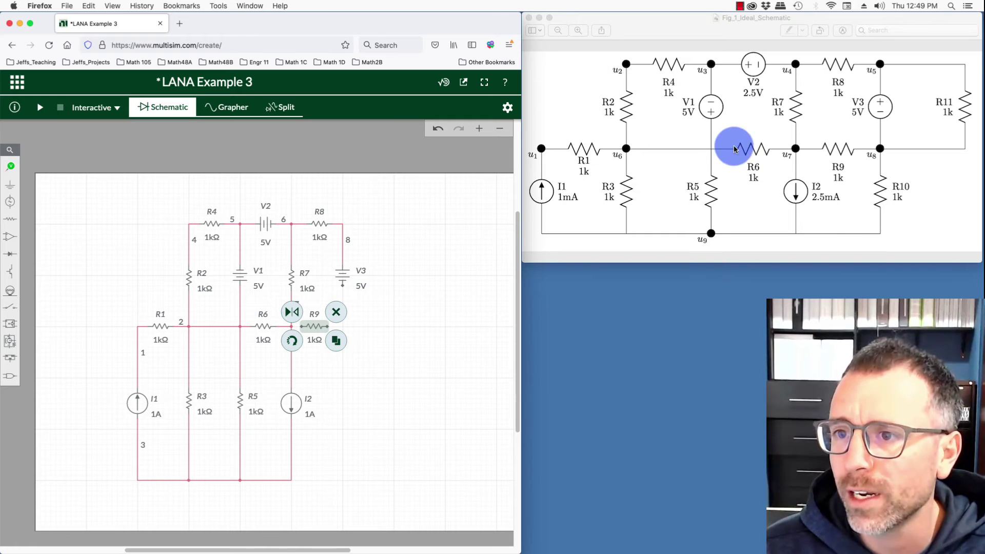
pyautogui.click(351, 356)
pyautogui.click(291, 326)
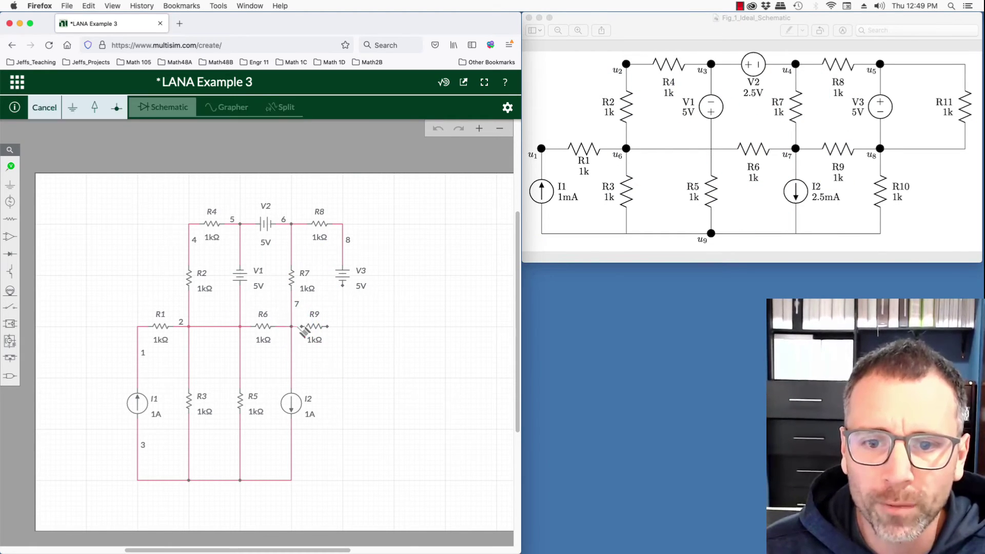
pyautogui.click(302, 325)
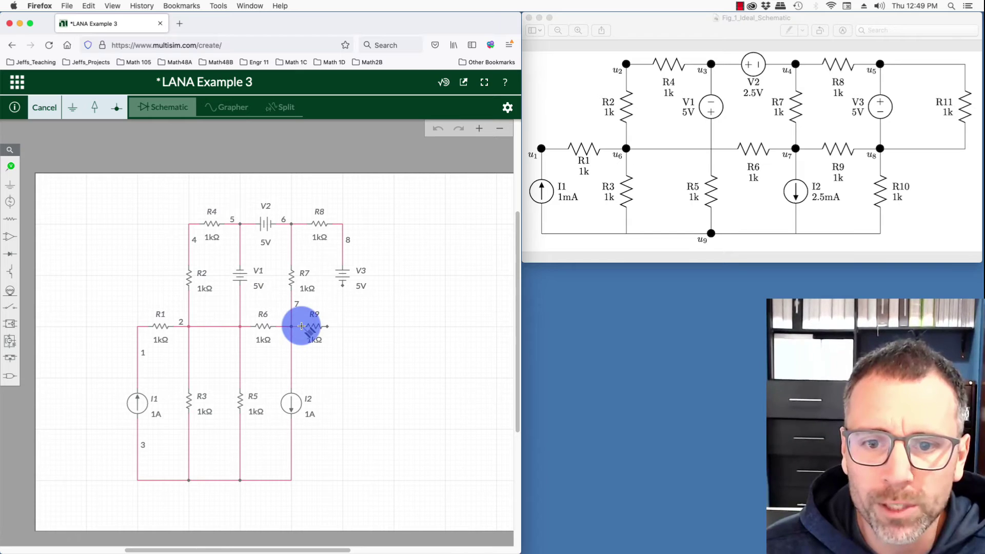
pyautogui.click(328, 326)
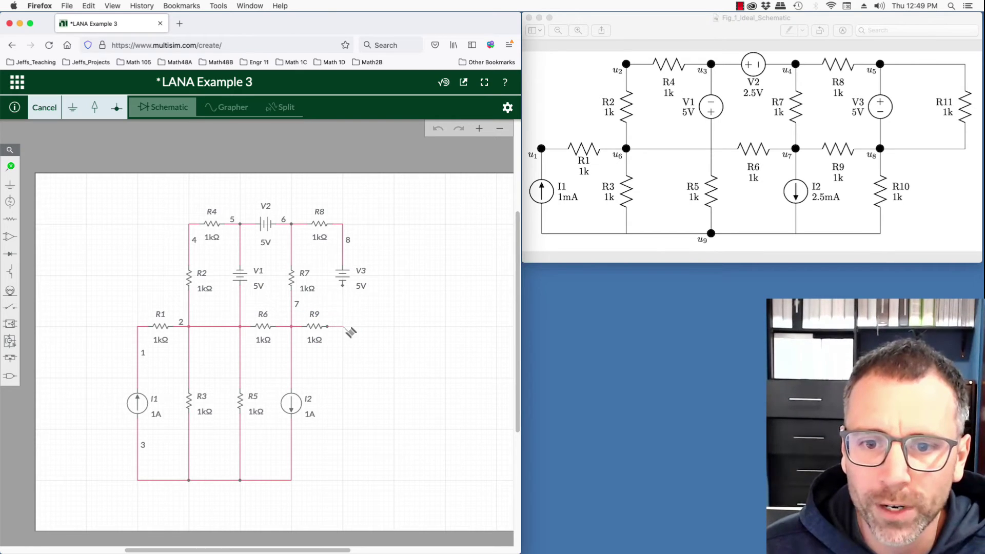
pyautogui.click(342, 285)
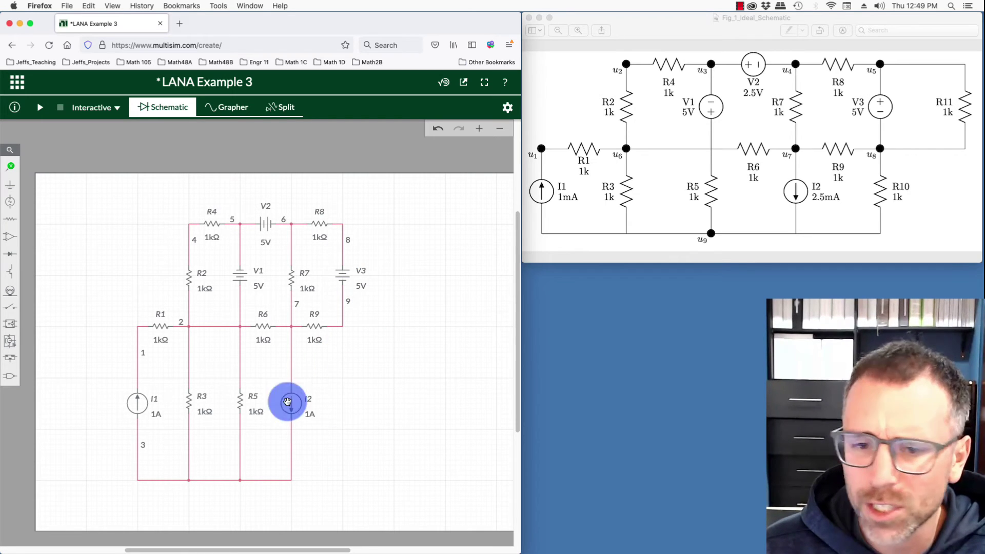
# Place resistor R10 upright to the right of I2
pyautogui.click(7, 219)
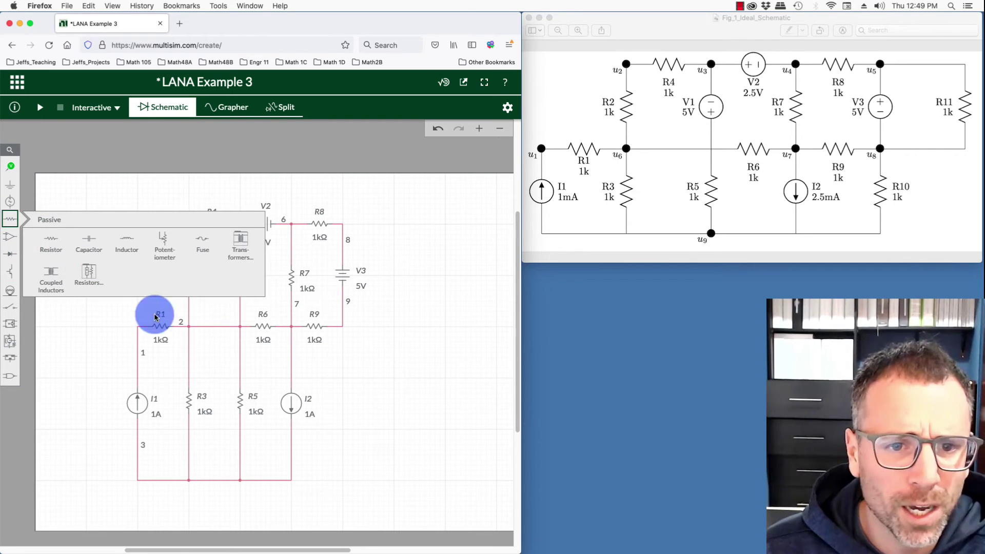
pyautogui.click(59, 242)
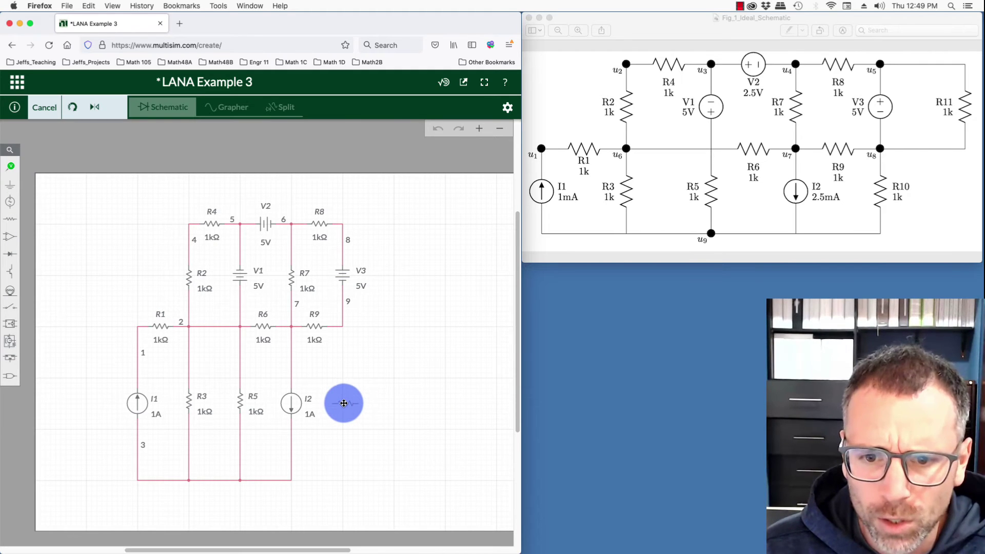
pyautogui.click(341, 404)
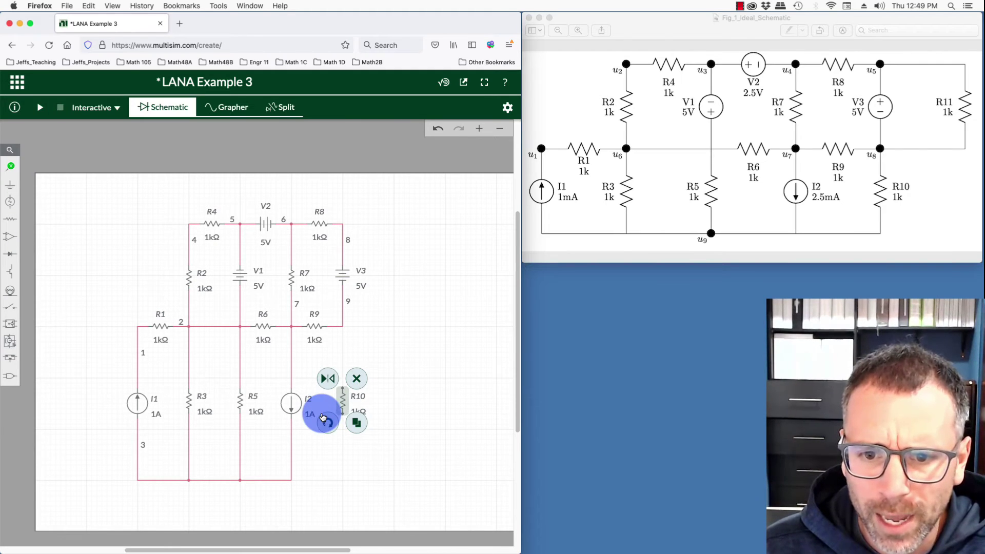
pyautogui.click(353, 403)
# Wire R10's top to node 9 and its bottom to the bottom rail
pyautogui.click(343, 389)
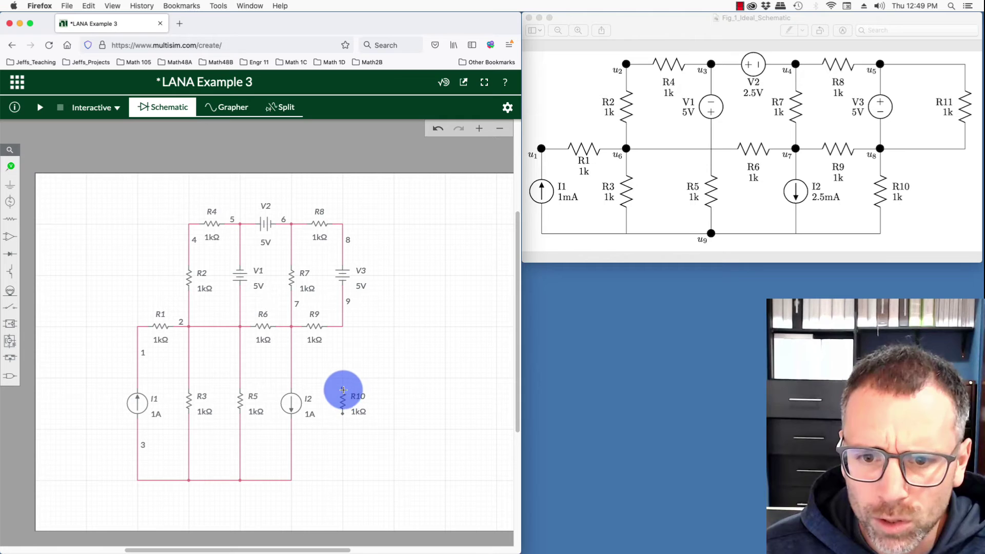
pyautogui.click(340, 328)
pyautogui.click(343, 419)
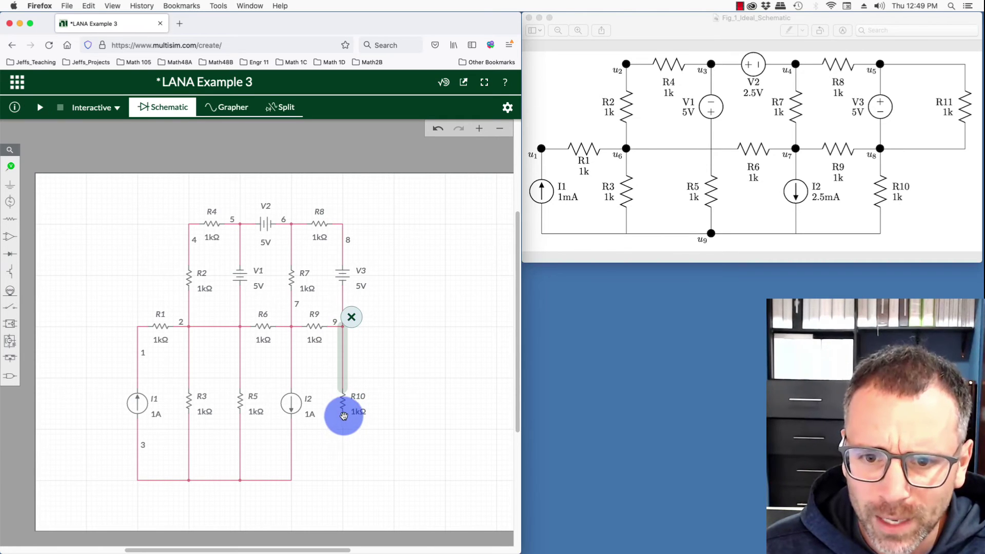
pyautogui.click(343, 418)
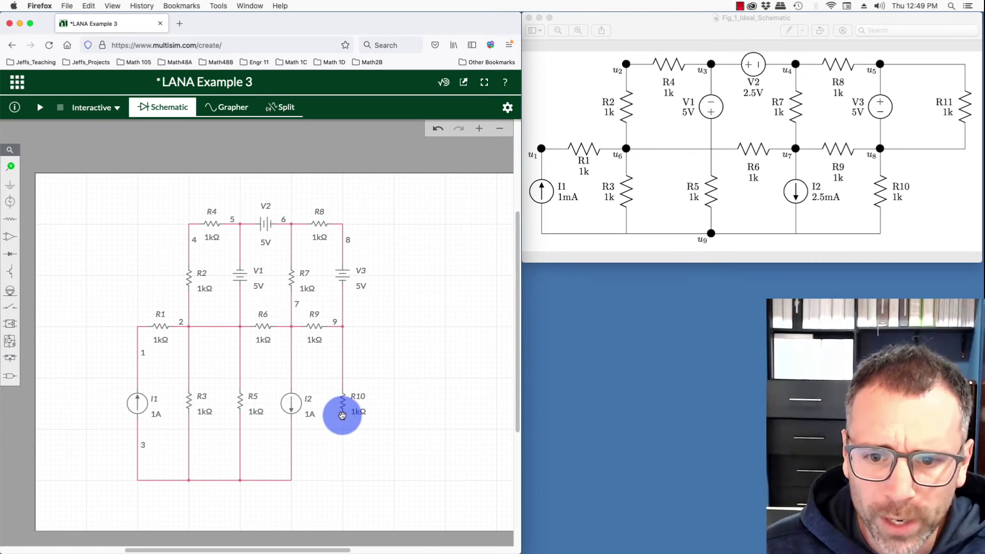
pyautogui.click(343, 415)
pyautogui.click(290, 482)
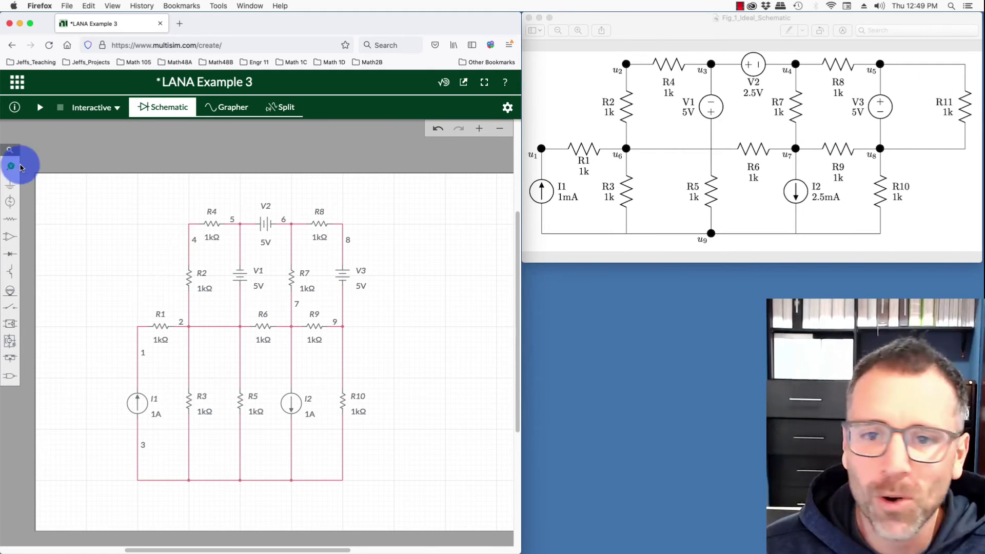
# Place resistor R11 upright to the right of V3
pyautogui.click(9, 219)
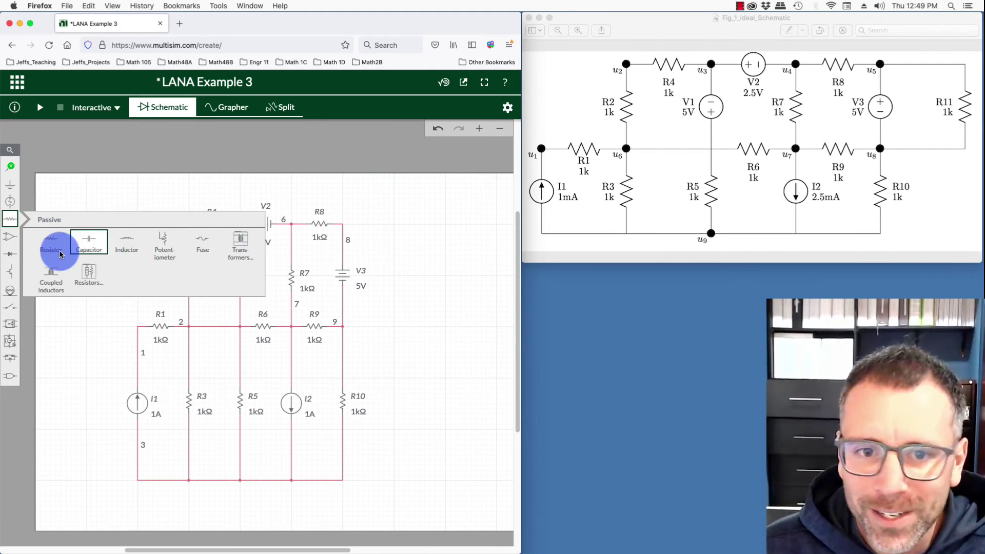
pyautogui.moveTo(57, 252); pyautogui.dragTo(394, 275)
pyautogui.click(374, 287)
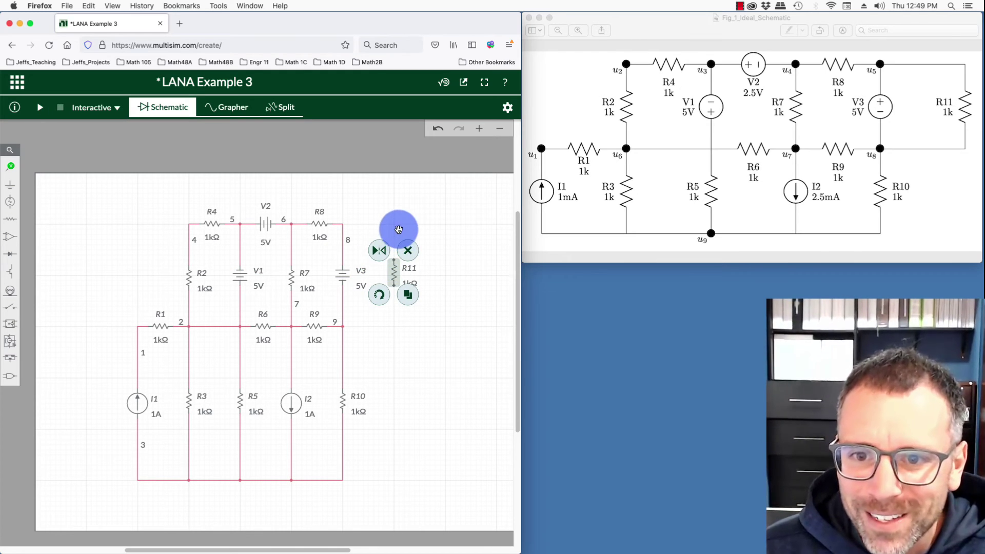
pyautogui.click(345, 226)
pyautogui.click(344, 228)
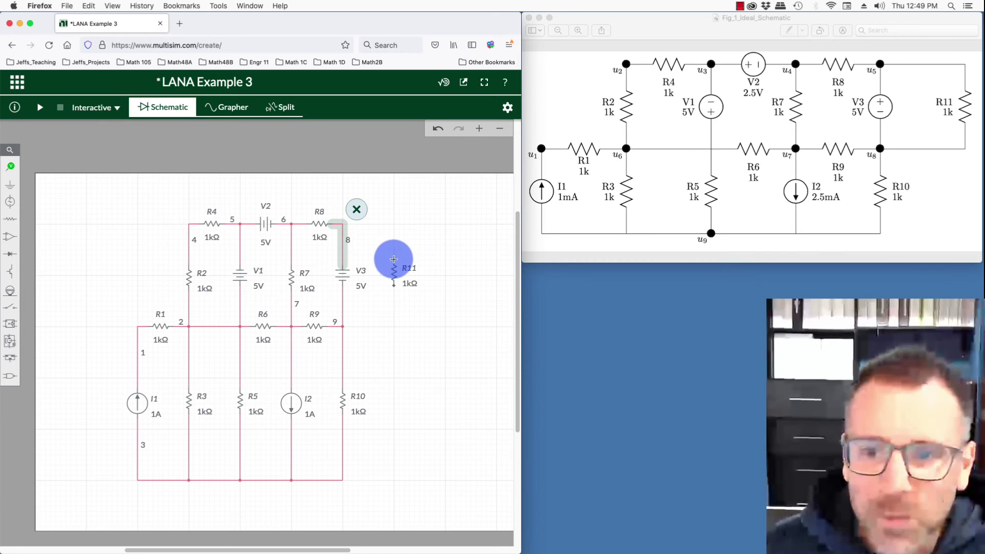
# Wire R11's top terminal to node 8 and its bottom terminal to node 9
pyautogui.click(394, 260)
pyautogui.click(342, 224)
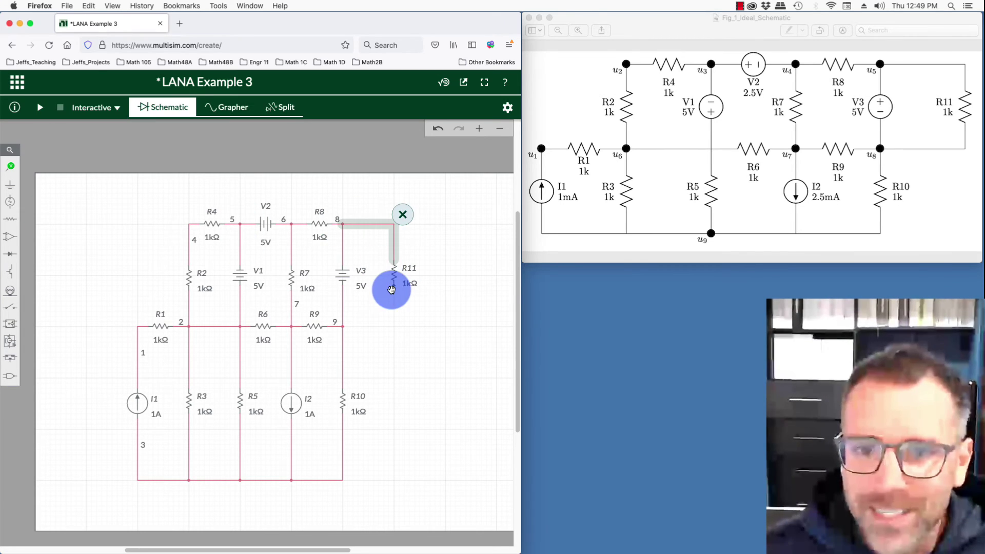
pyautogui.click(393, 286)
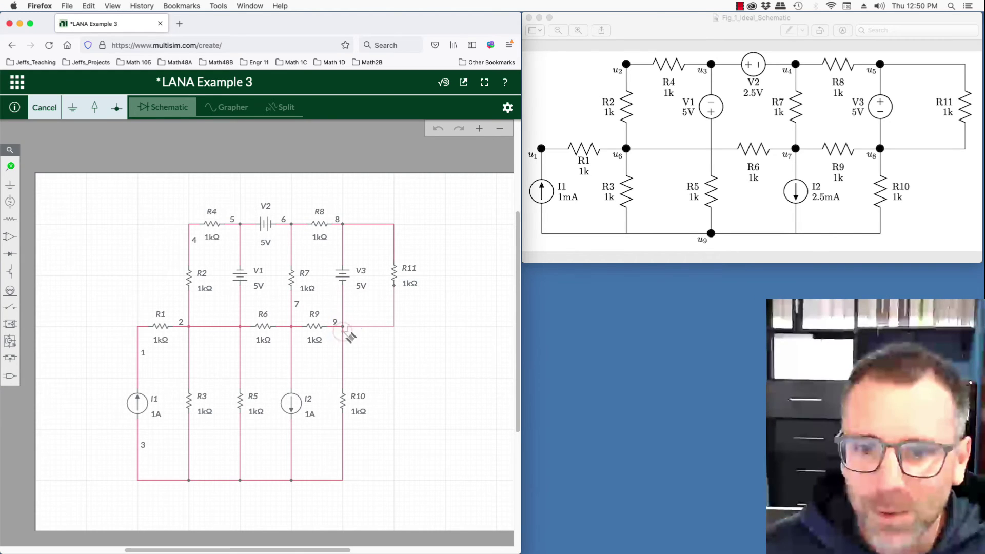
pyautogui.click(353, 331)
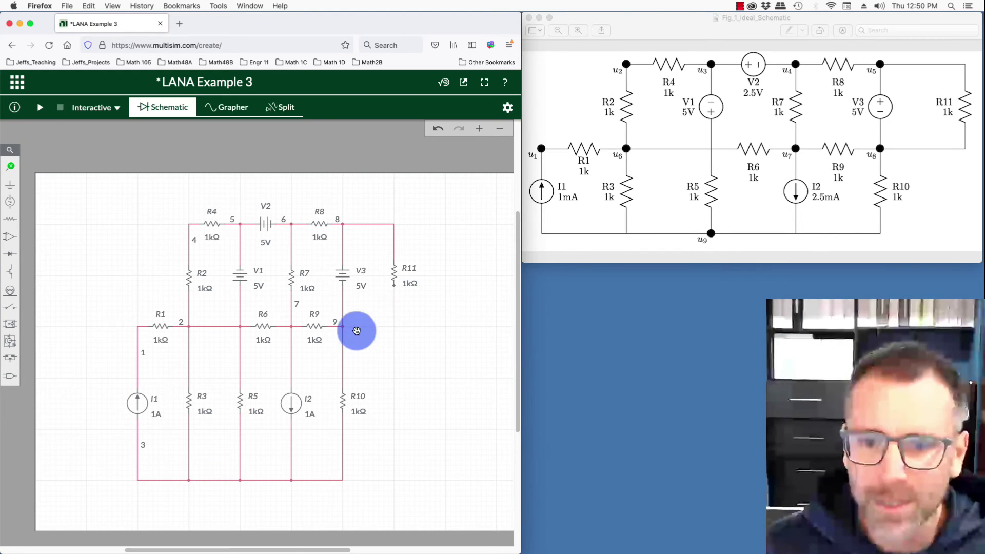
pyautogui.click(393, 286)
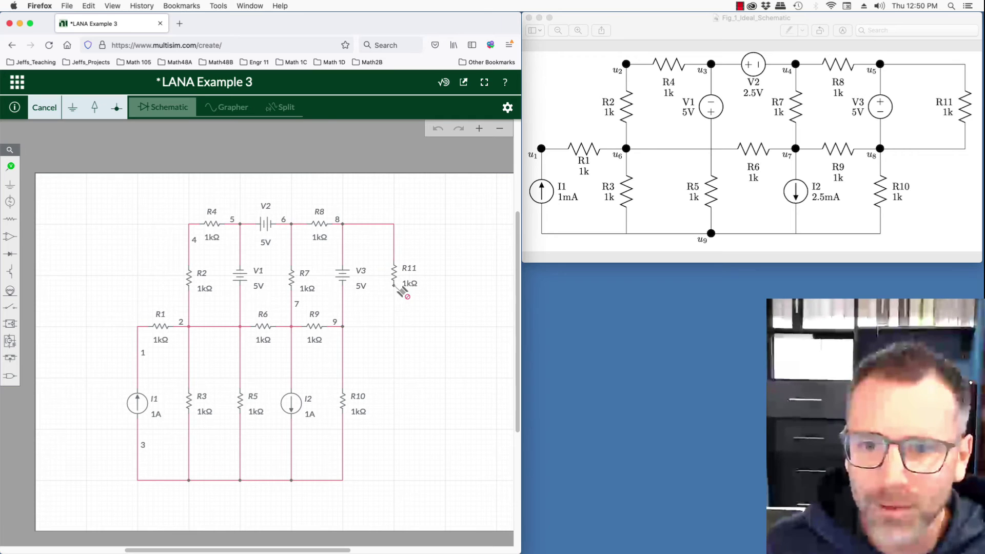
pyautogui.click(344, 329)
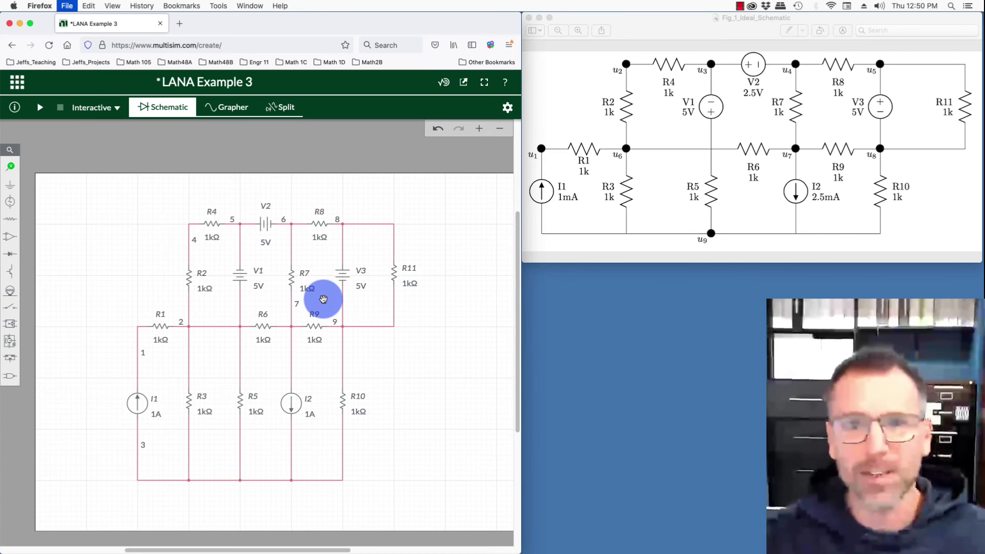
pyautogui.press('super+s')
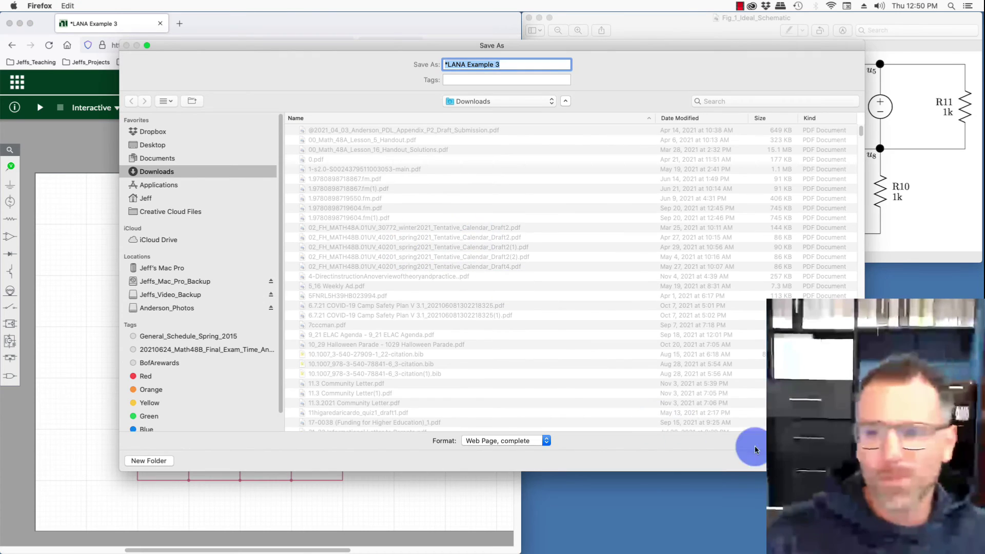
pyautogui.press('Escape')
pyautogui.scroll(-3, 326, 165)
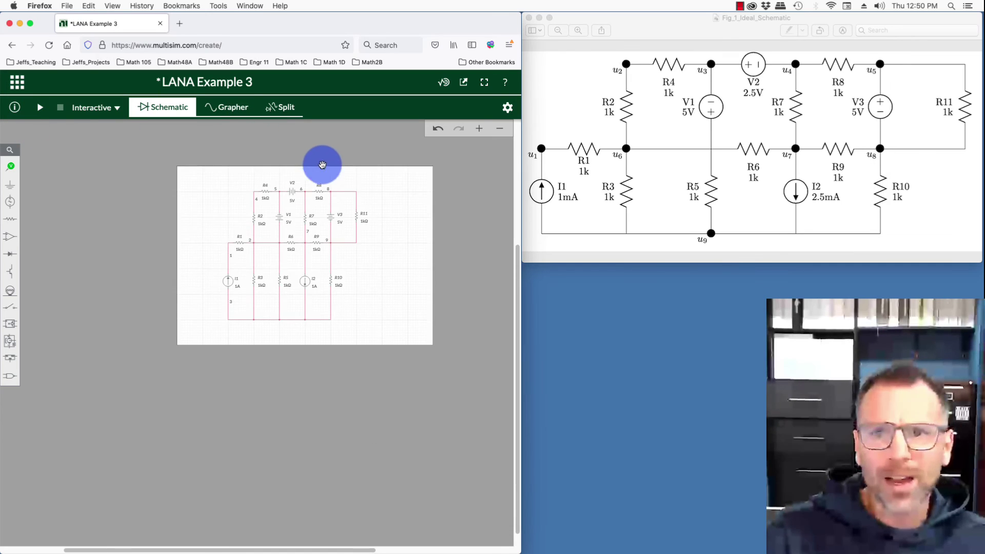
pyautogui.scroll(8, 110, 177)
pyautogui.scroll(-5, 110, 177)
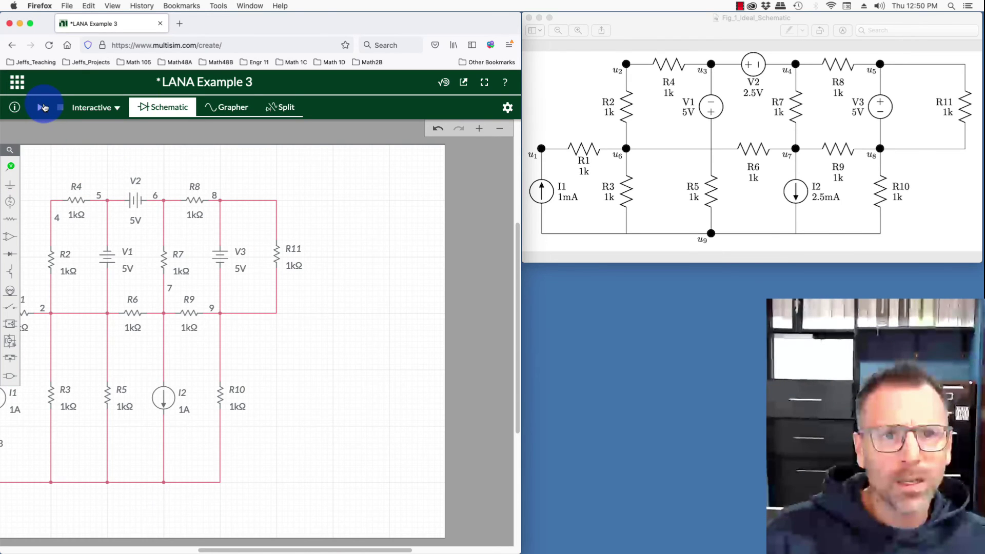
pyautogui.scroll(-5, 251, 205)
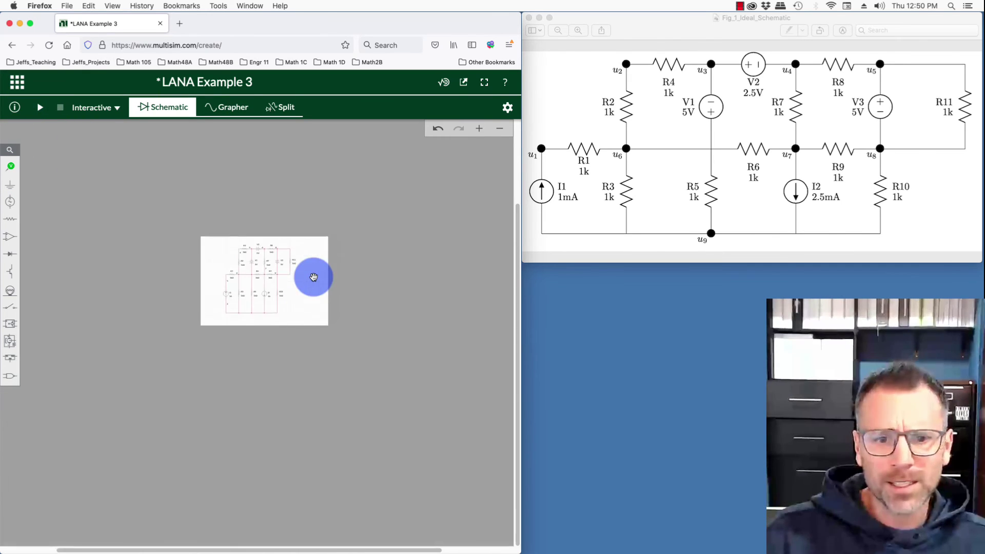
pyautogui.scroll(3, 311, 275)
pyautogui.click(509, 106)
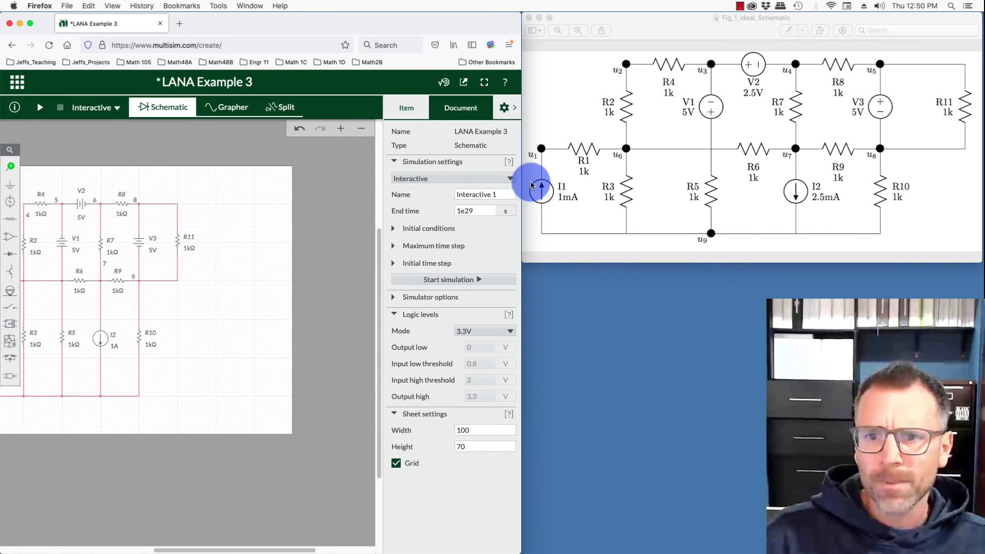
pyautogui.moveTo(521, 179); pyautogui.dragTo(630, 179)
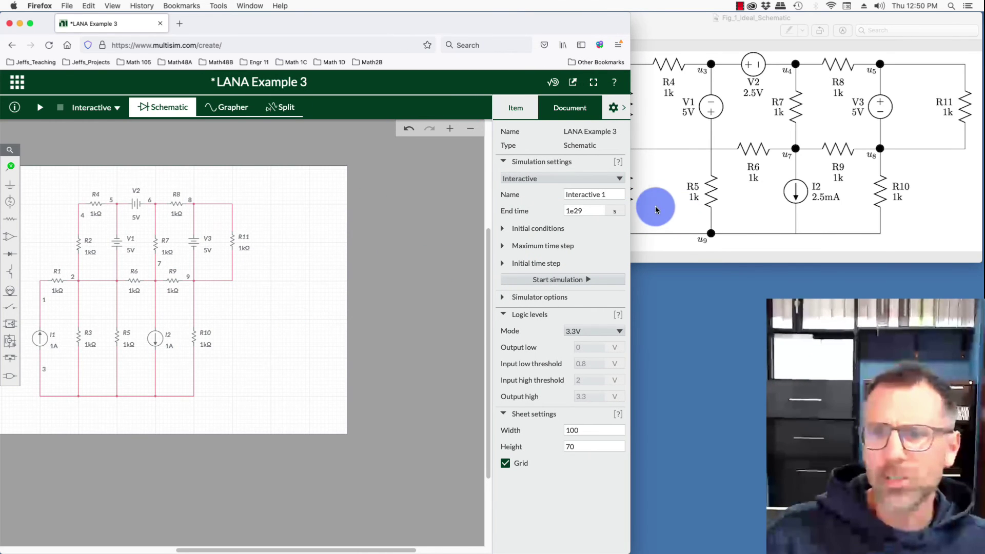
pyautogui.click(622, 106)
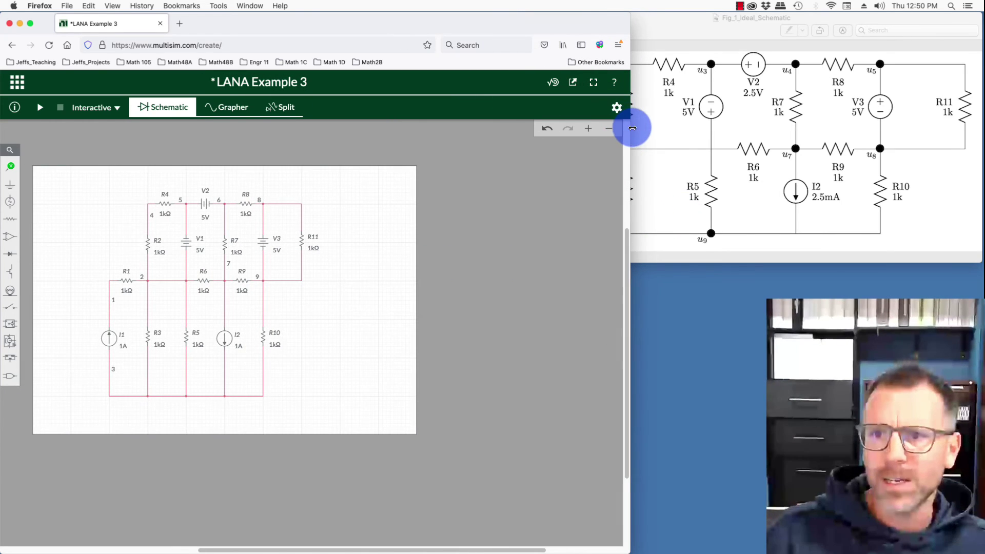
pyautogui.moveTo(631, 125); pyautogui.dragTo(501, 136)
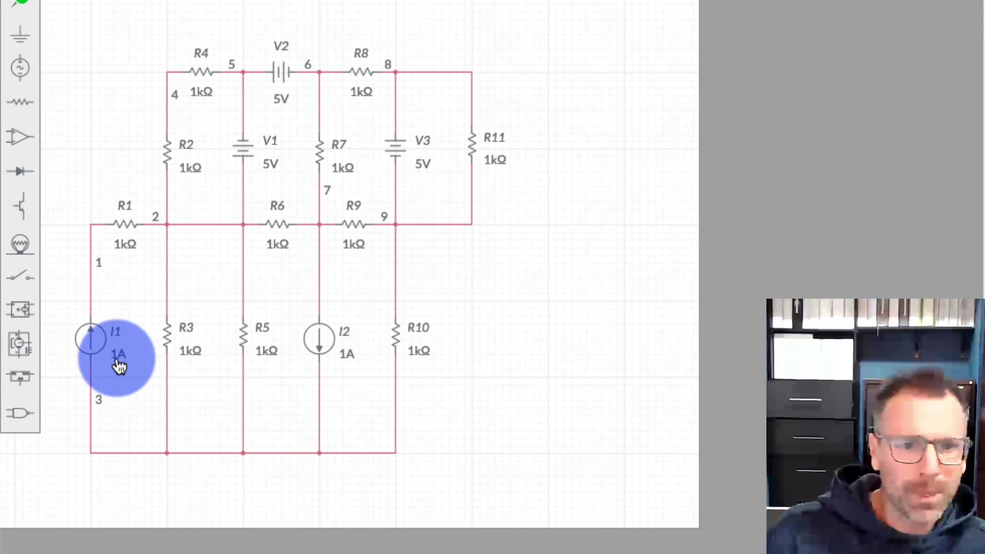
# Reduce current source I1 to 1mA with three tenfold decreases
pyautogui.click(59, 346)
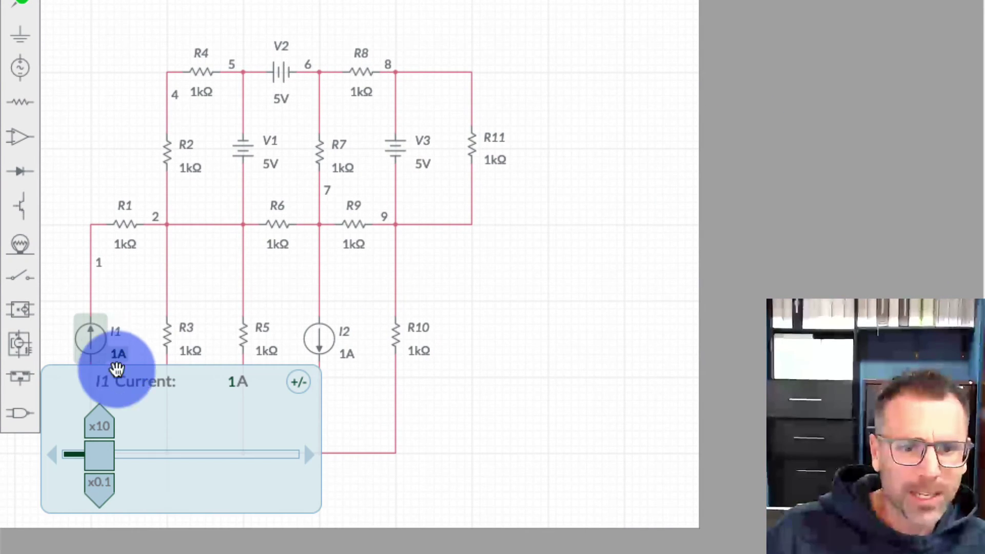
pyautogui.click(102, 490)
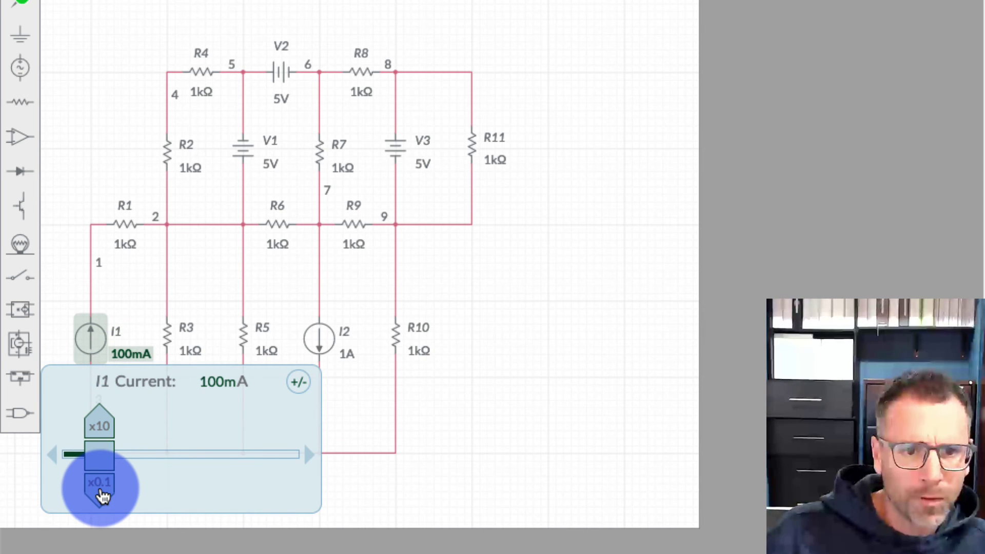
pyautogui.click(101, 490)
pyautogui.click(101, 490)
pyautogui.click(464, 490)
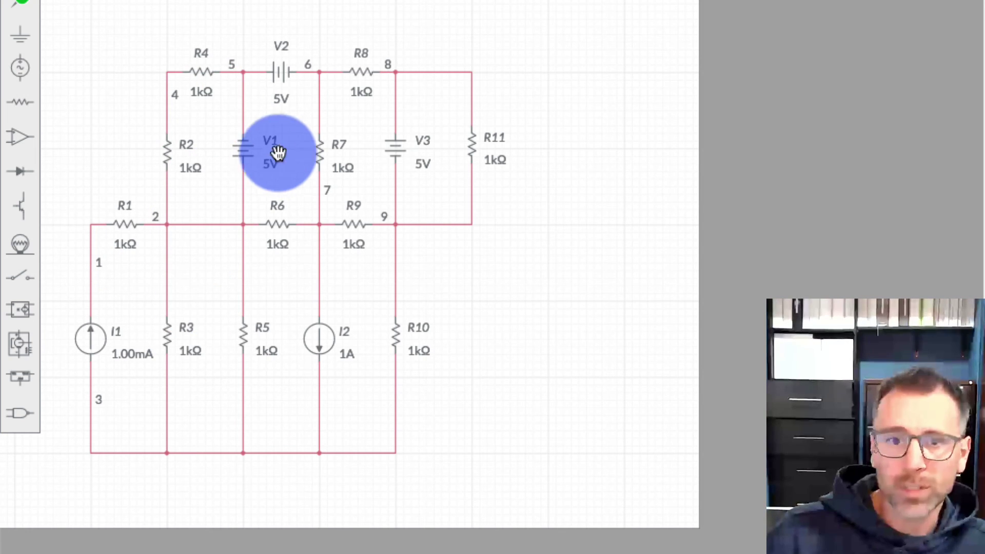
# Set voltage source V2 to 2.5V
pyautogui.click(283, 99)
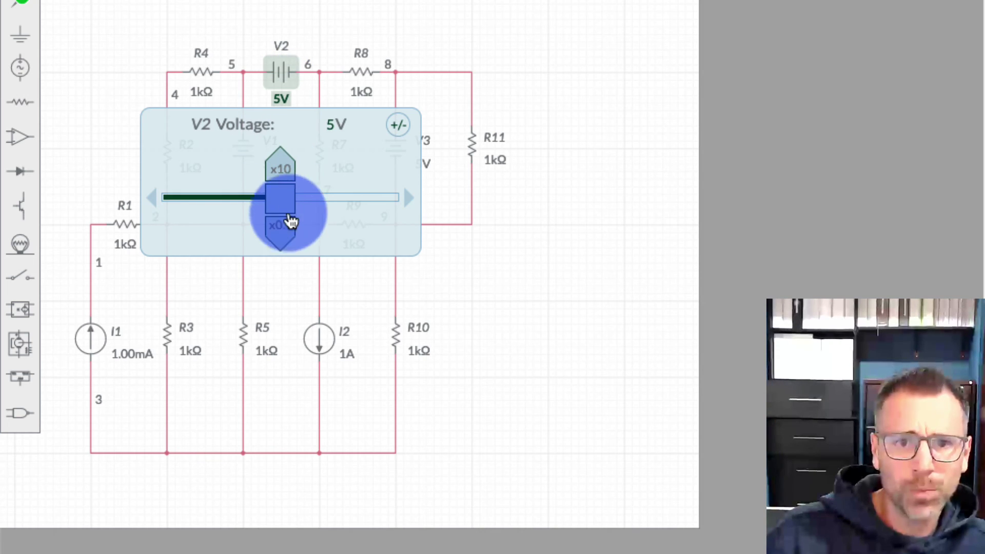
pyautogui.click(332, 127)
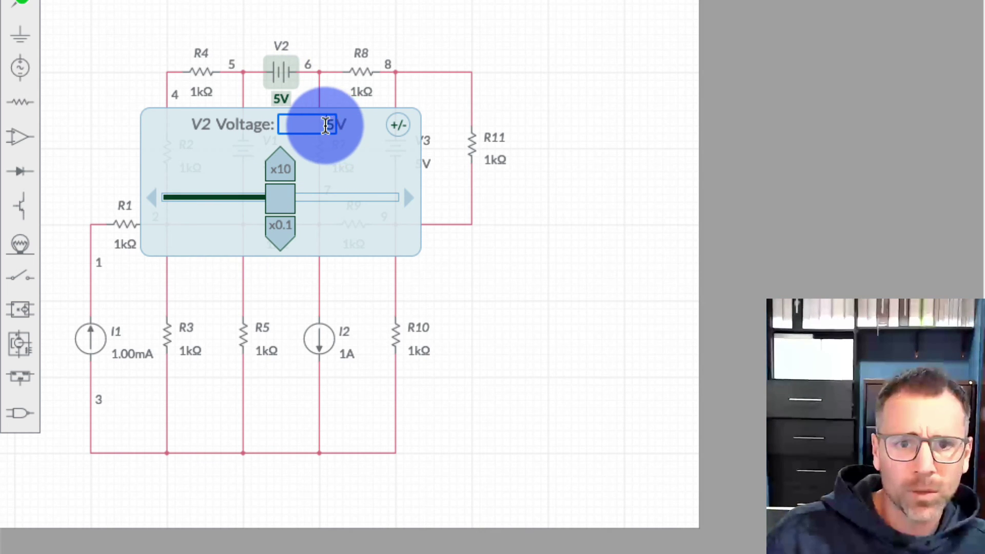
pyautogui.write('2.5')
pyautogui.click(685, 109)
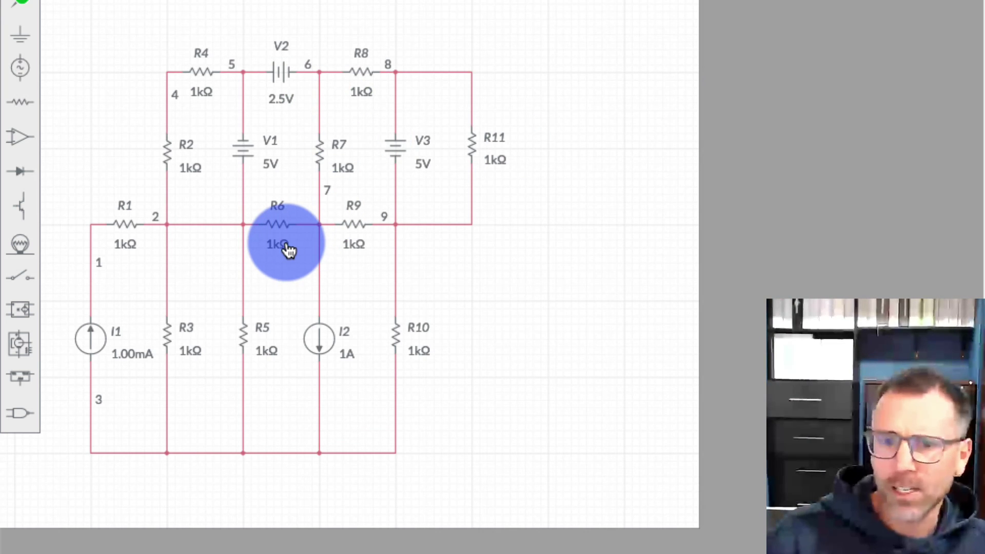
# Set current source I2 to 2.50mA
pyautogui.click(344, 365)
pyautogui.click(237, 487)
pyautogui.click(237, 487)
pyautogui.click(237, 488)
pyautogui.click(350, 382)
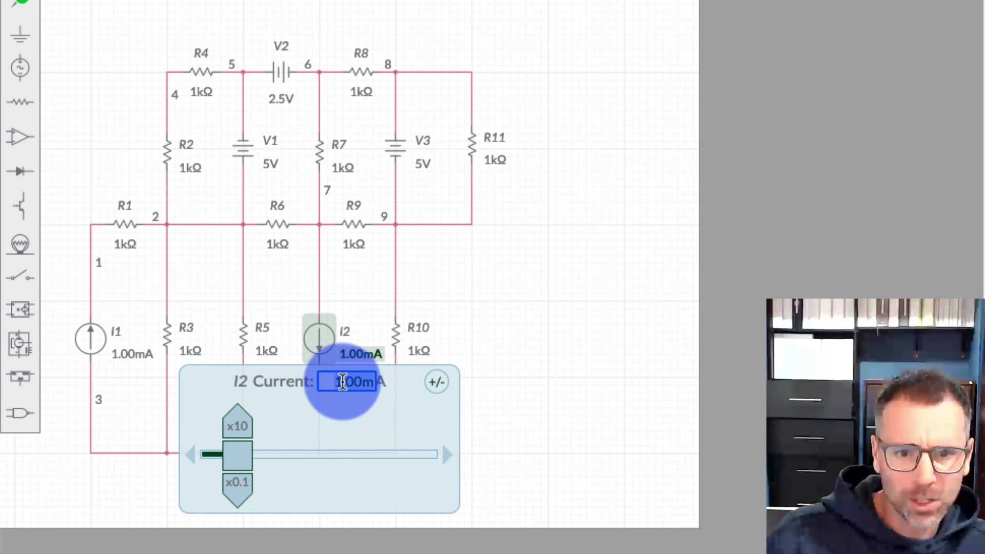
pyautogui.doubleClick(338, 382)
pyautogui.write('2')
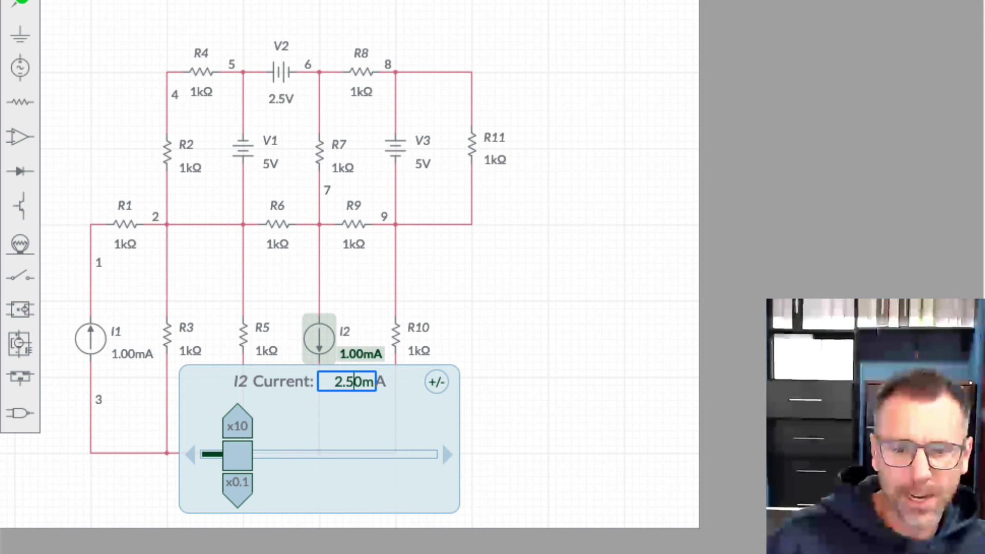
pyautogui.click(585, 341)
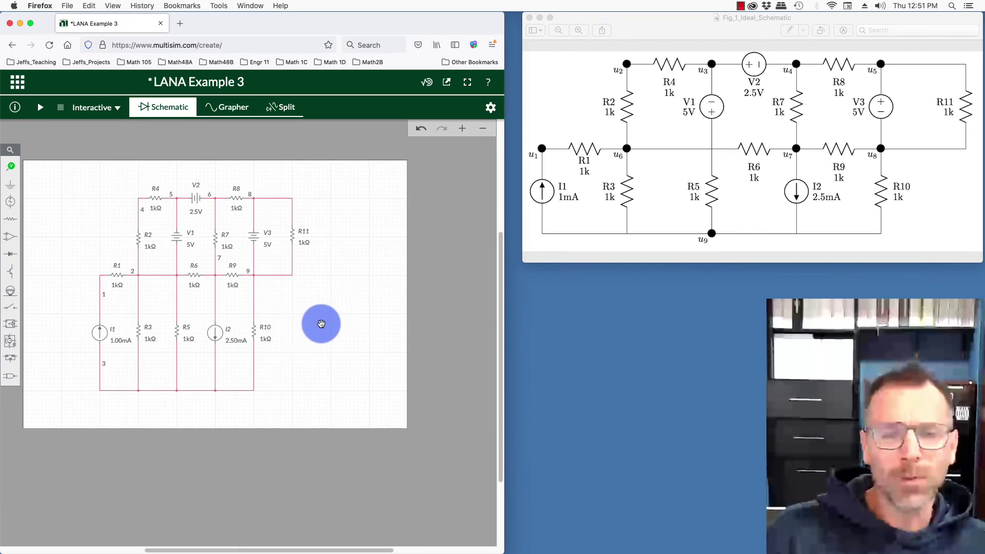
pyautogui.scroll(3, 203, 341)
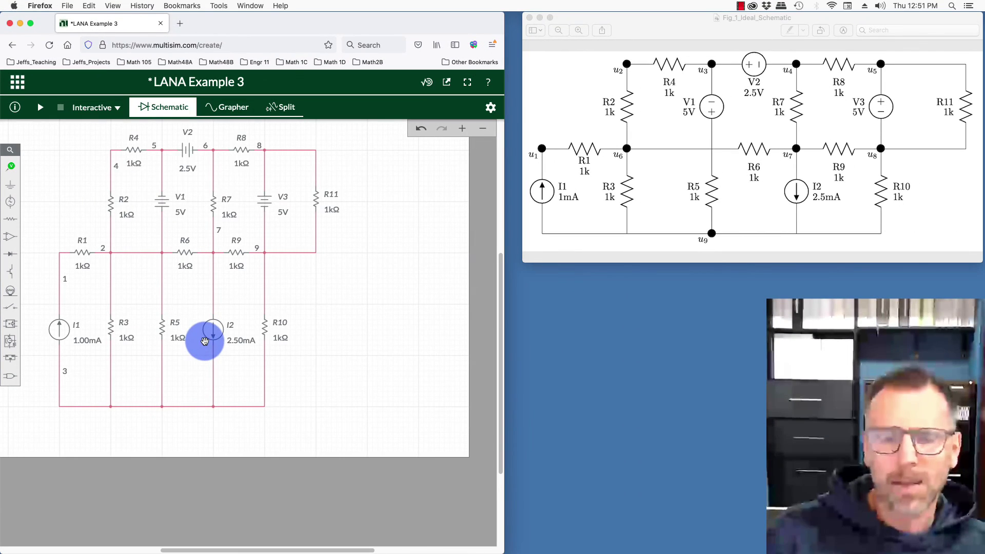
pyautogui.moveTo(205, 343); pyautogui.dragTo(216, 380)
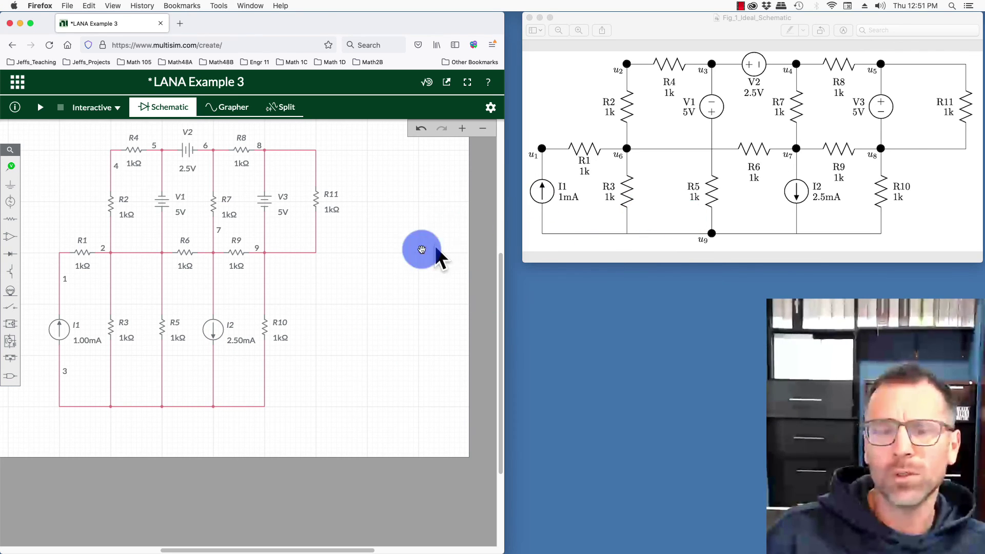
pyautogui.moveTo(394, 249); pyautogui.dragTo(418, 280)
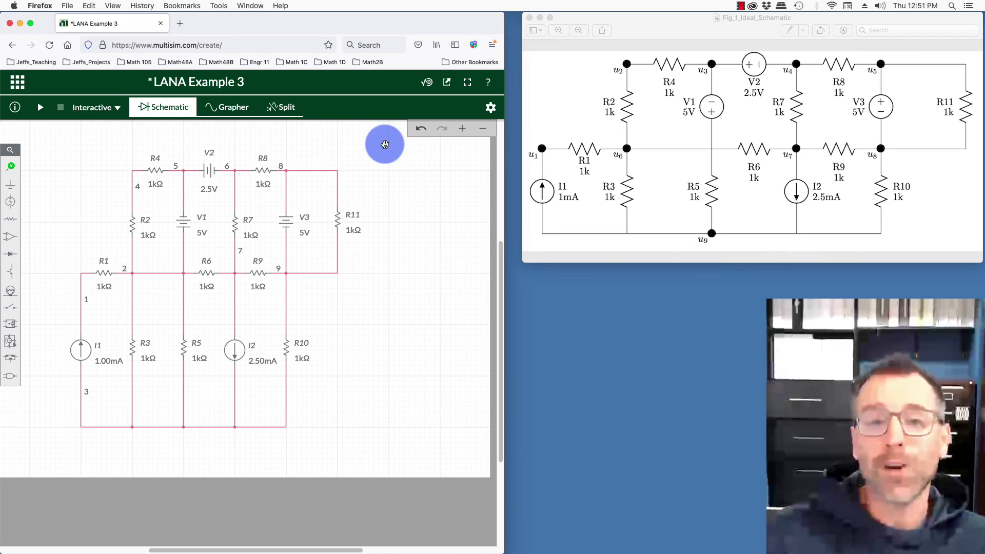